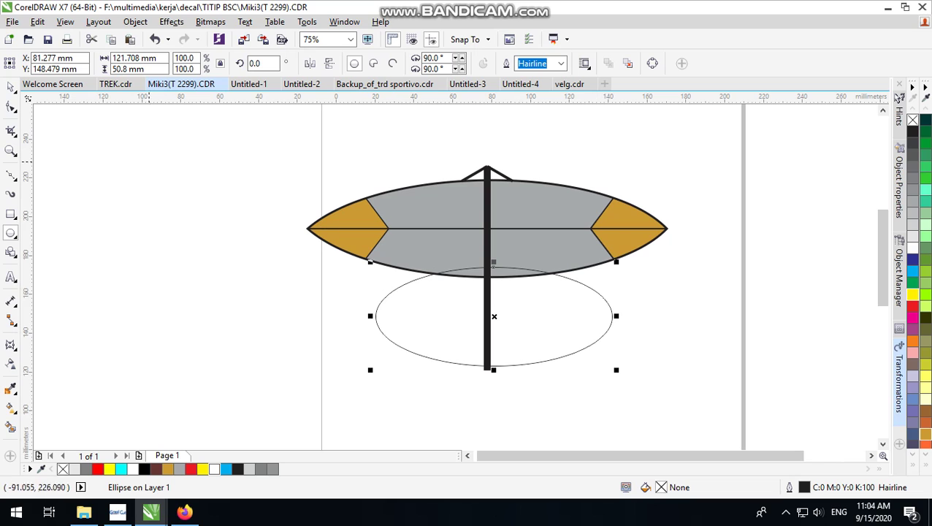
Centre the ellipse horizontally on the vertical bar and reduce its height to about 41 mm, just below the grey shape
click(11, 86)
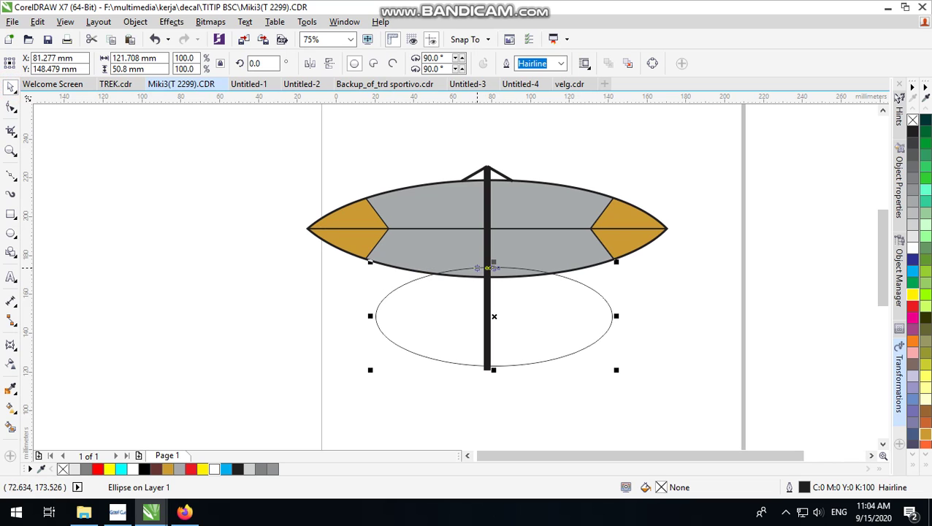
shift+click(486, 169)
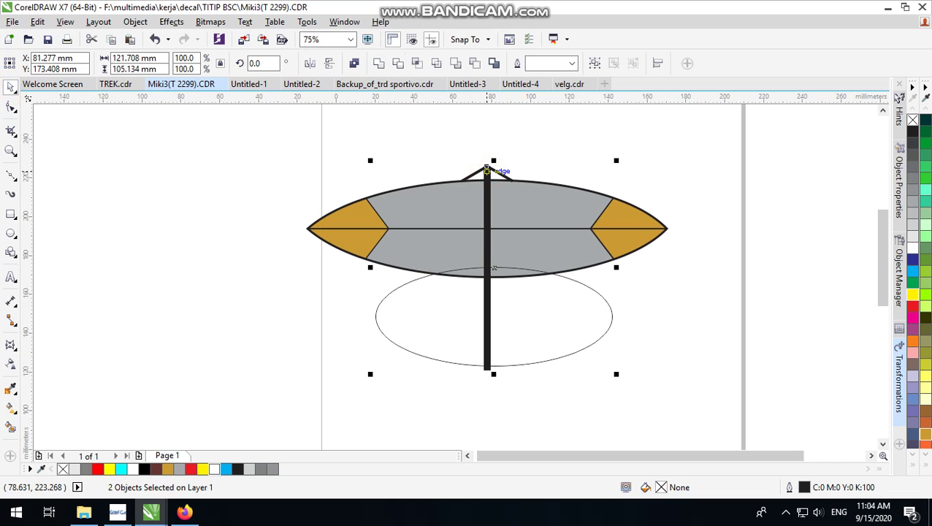
click(659, 345)
click(566, 326)
drag(486, 370, 486, 360)
drag(486, 262, 486, 273)
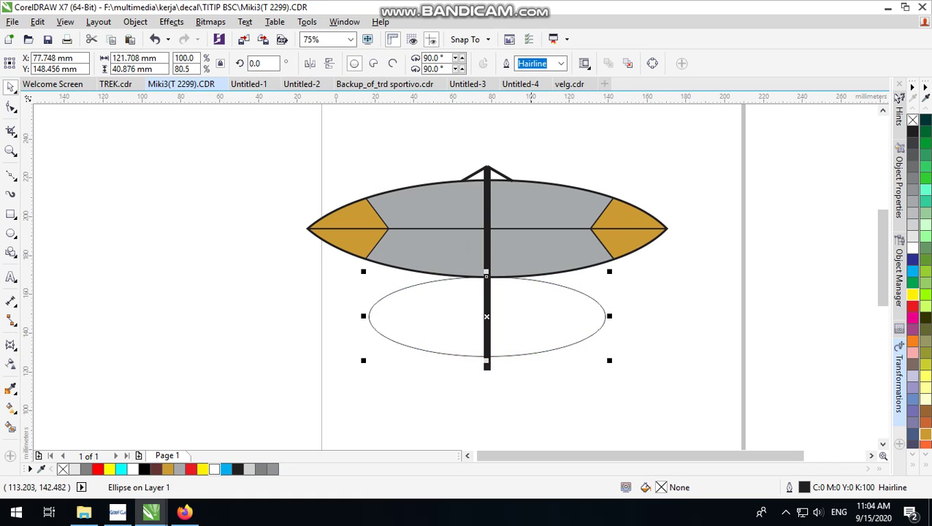
Try to build a crescent from two ellipses centred on the bar, sizing the outer one about 148.5 × 52.6 mm
mouse_move(486, 359)
mouse_down()
mouse_move(486, 349)
mouse_move(486, 369)
mouse_up()
click(609, 325)
drag(609, 325, 631, 322)
scroll(479, 273, up, 2)
drag(478, 272, 477, 261)
scroll(476, 261, down, 2)
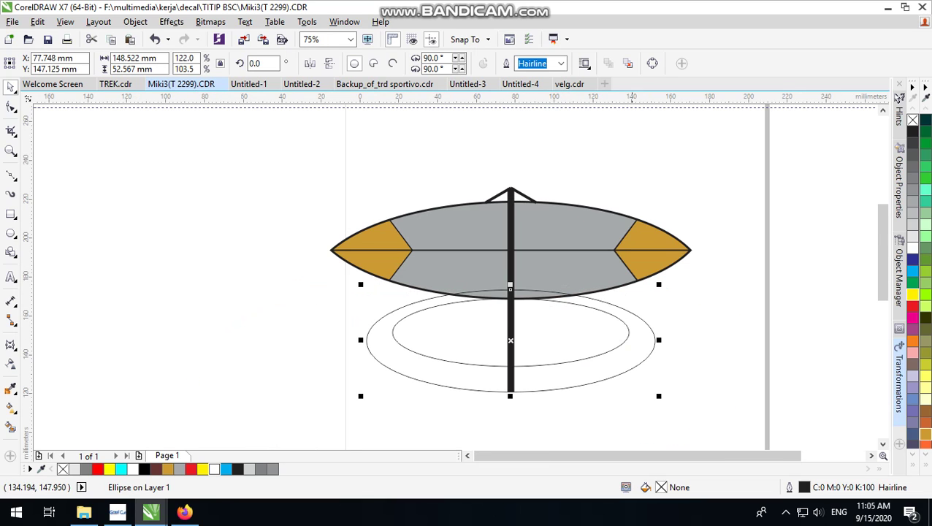
Undo the latest ellipse edits and delete the remaining ellipse
key(ctrl+z)
key(ctrl+z)
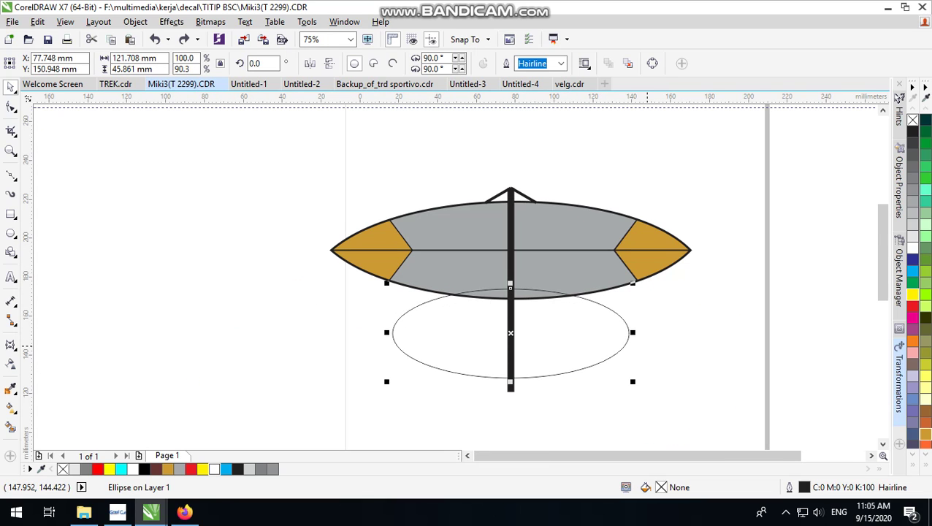
key(Delete)
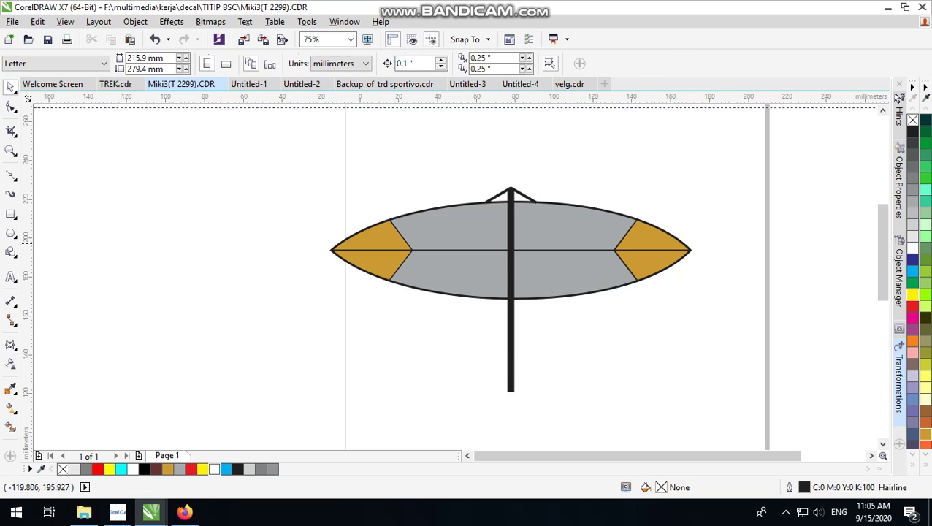
Draw a closed half-crescent outline from the grey shape's lower left edge to the vertical bar's lower end and back
click(11, 176)
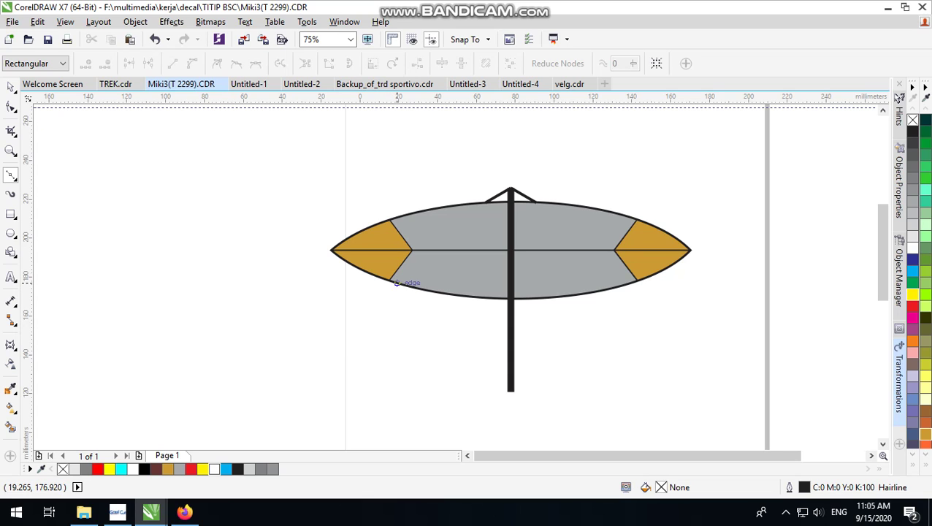
click(395, 281)
click(399, 332)
click(453, 362)
click(491, 367)
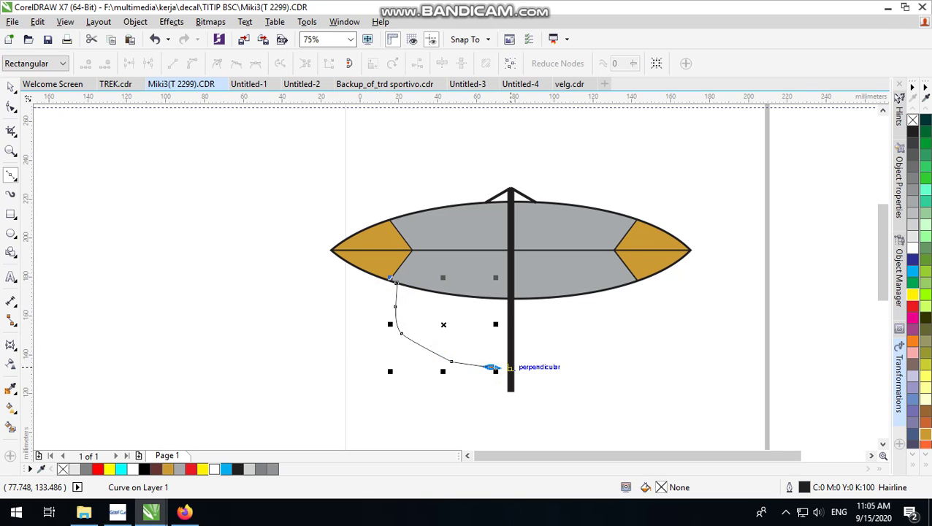
click(510, 367)
click(510, 391)
click(427, 393)
click(388, 370)
click(373, 320)
click(382, 301)
click(396, 283)
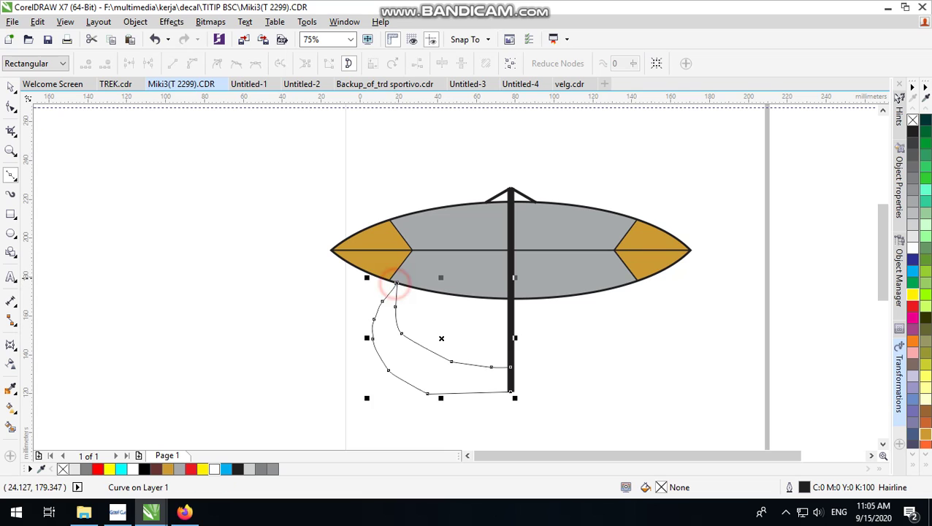
Select the half-crescent's nodes and reduce them to smooth the outline
click(11, 106)
drag(357, 295, 515, 416)
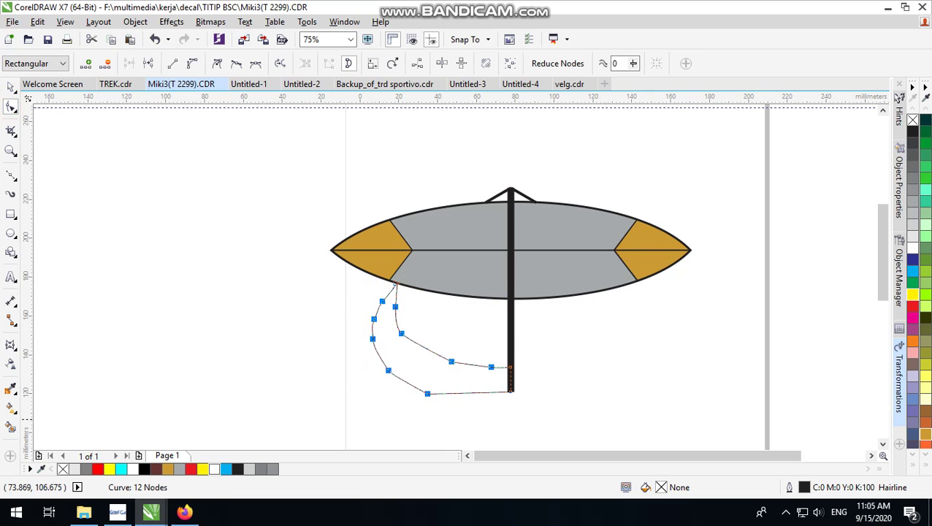
click(558, 63)
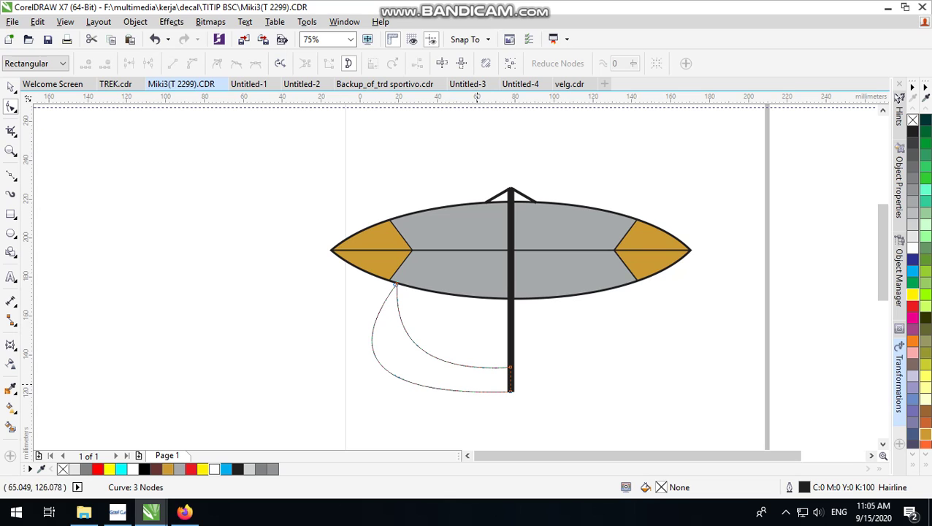
Raise the half-crescent's inner end node along the bar and reshape the curves so the inner edge meets the bar horizontally
drag(374, 356, 391, 351)
drag(511, 369, 509, 356)
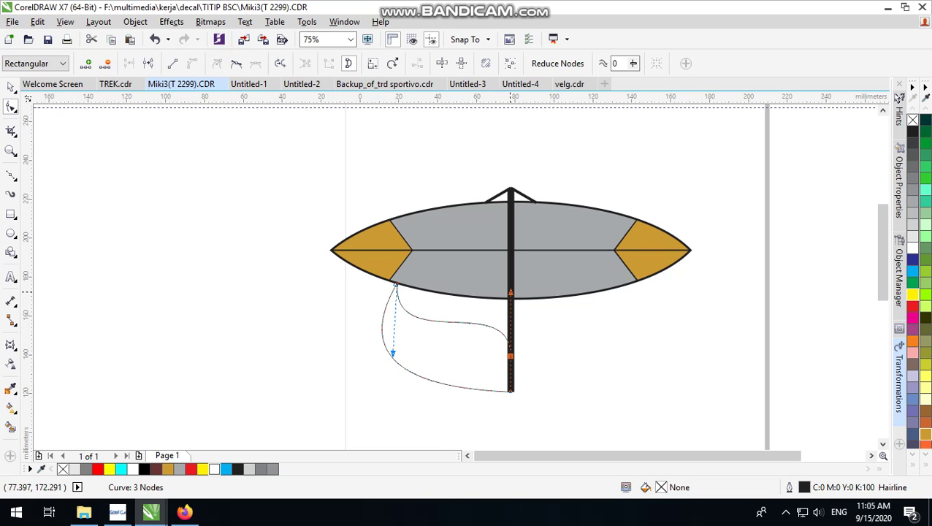
drag(511, 292, 381, 352)
click(392, 355)
Move the half-crescent's tip node along the grey shape's edge toward the bar and adjust the handles to round both curves
scroll(403, 278, up, 2)
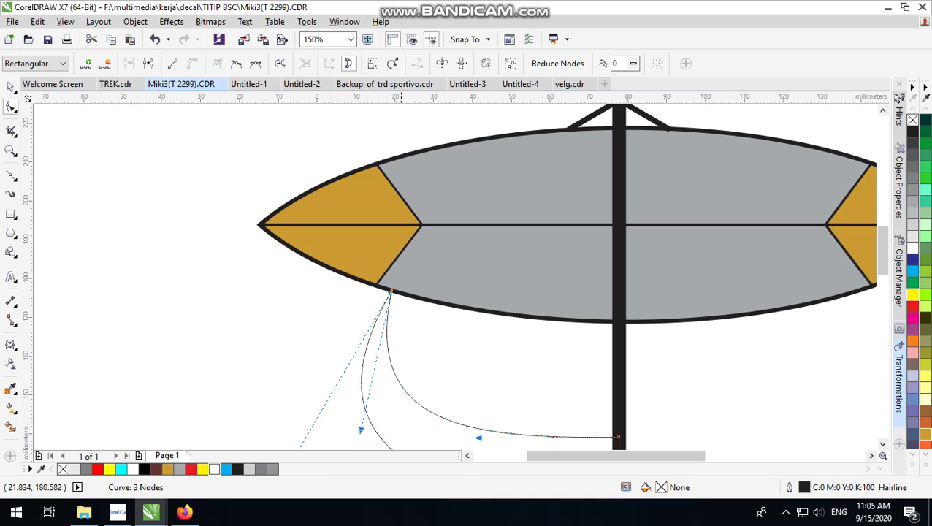
drag(392, 292, 411, 298)
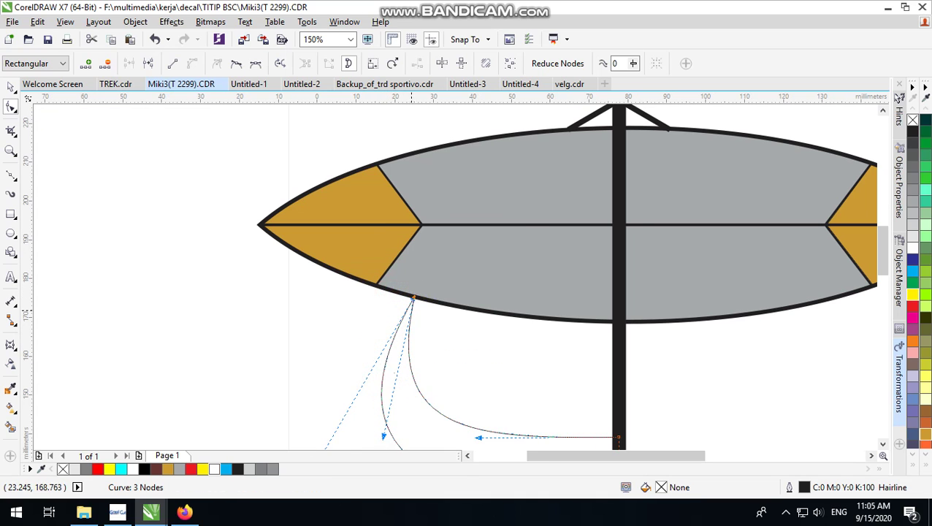
scroll(393, 343, down, 2)
drag(365, 378, 352, 353)
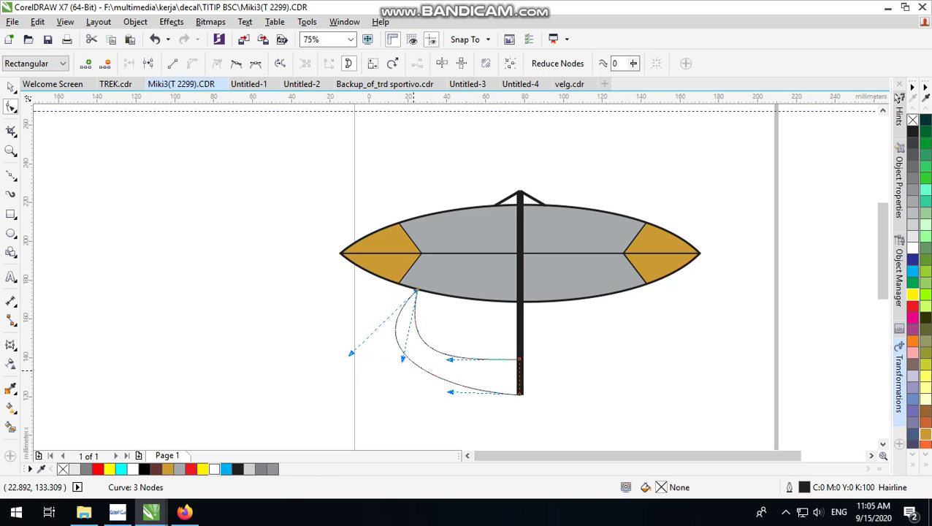
drag(449, 392, 417, 401)
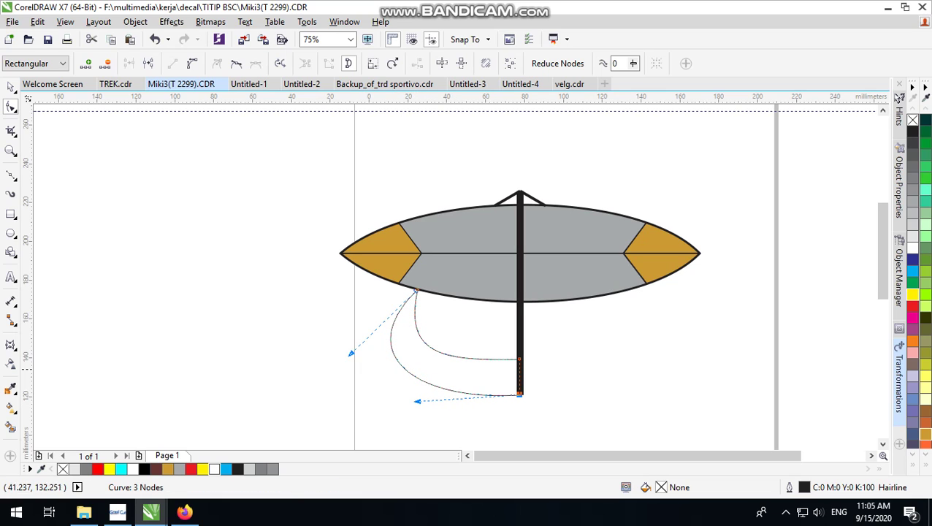
click(479, 346)
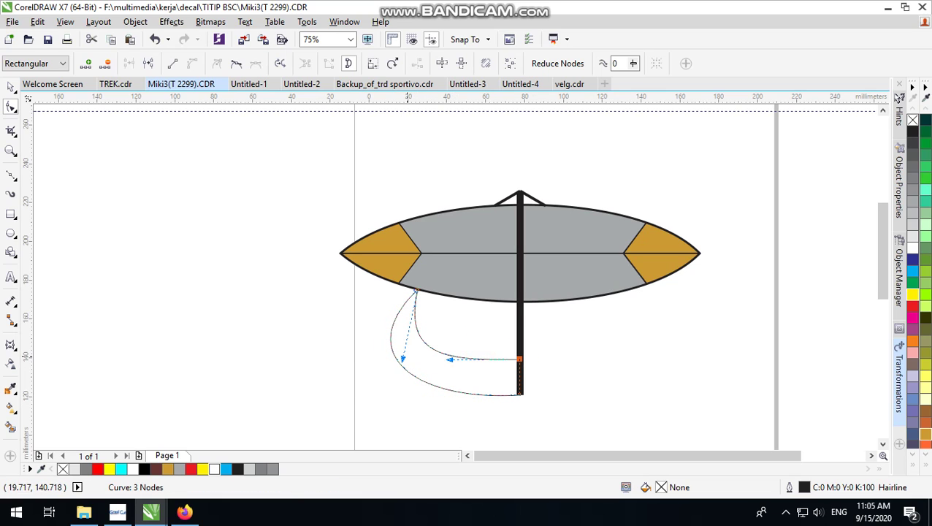
drag(422, 356, 391, 358)
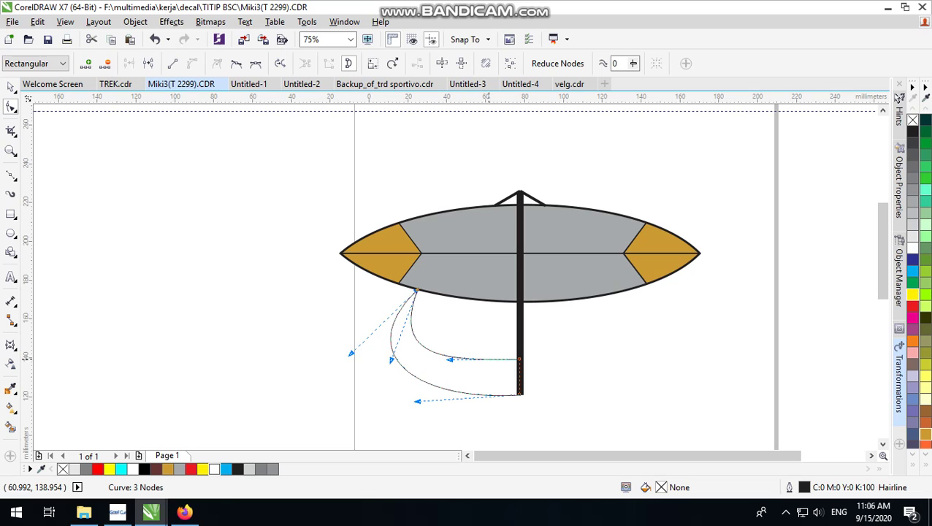
Mirror a copy of the half-crescent across the vertical bar and combine both halves into one object
click(10, 86)
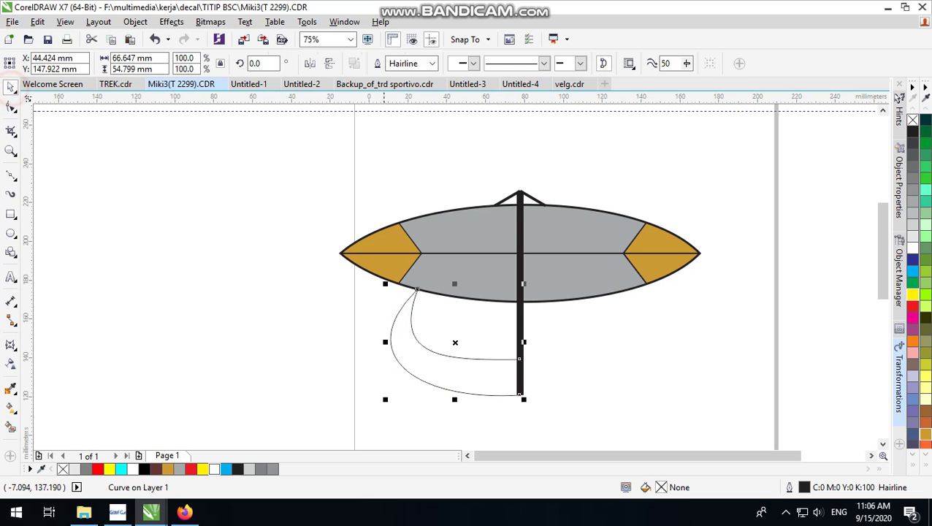
drag(385, 343, 539, 348)
shift+click(457, 370)
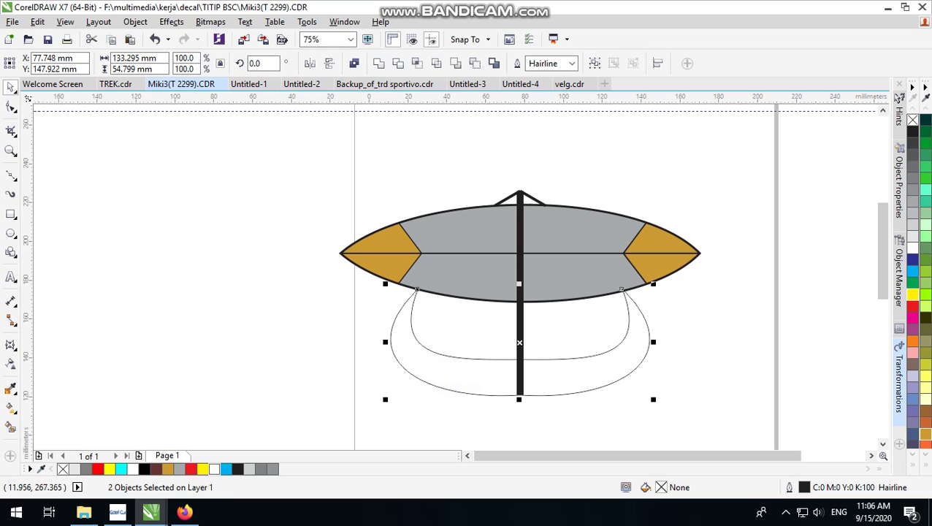
key(ctrl+l)
shift+click(519, 380)
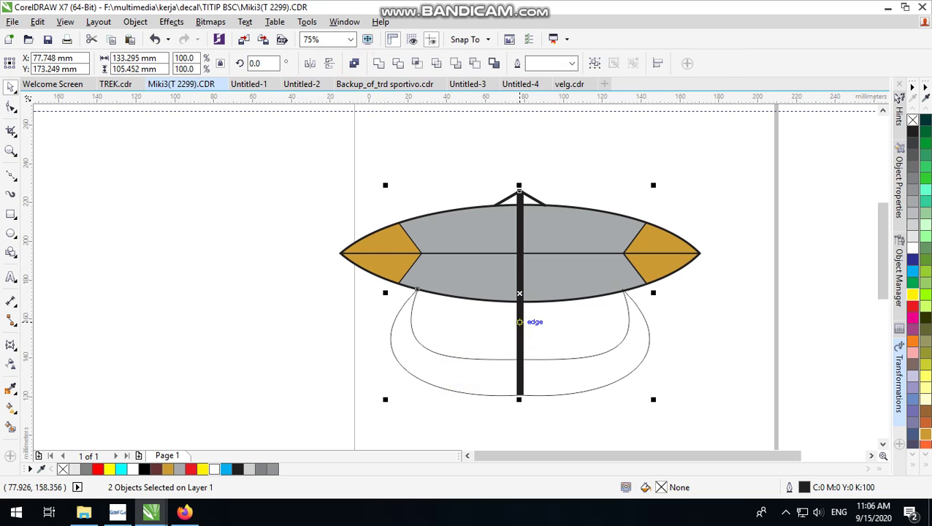
click(674, 327)
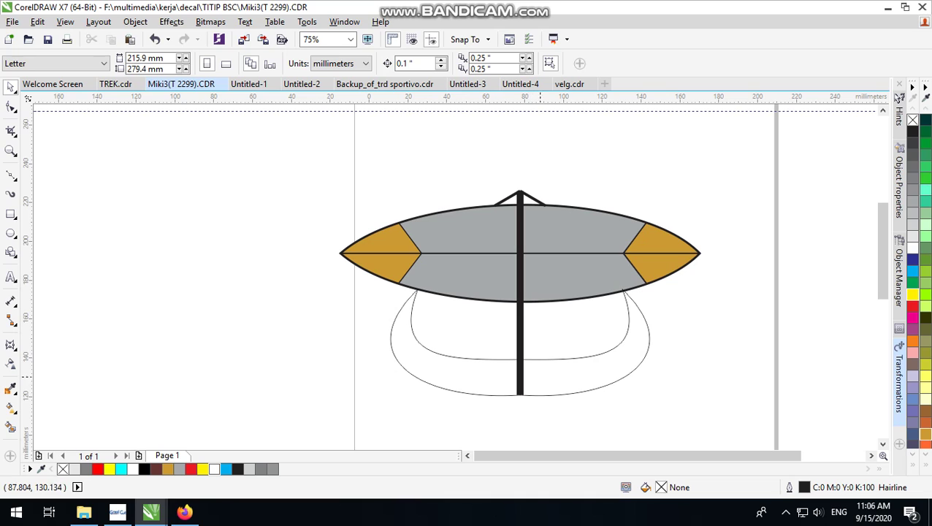
Narrow the crescent symmetrically to about 115.4 mm wide and set its outline width to 3.0 pt
click(561, 382)
drag(653, 341, 637, 341)
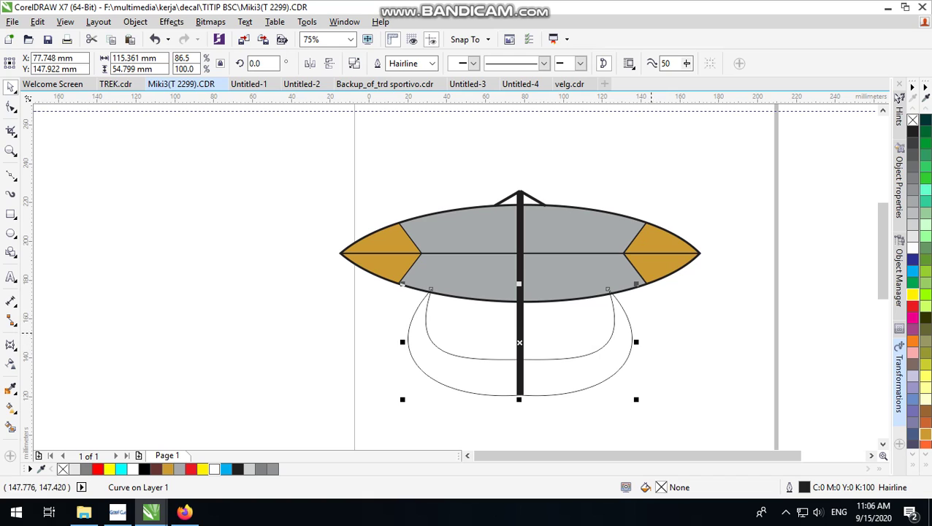
click(432, 63)
click(418, 153)
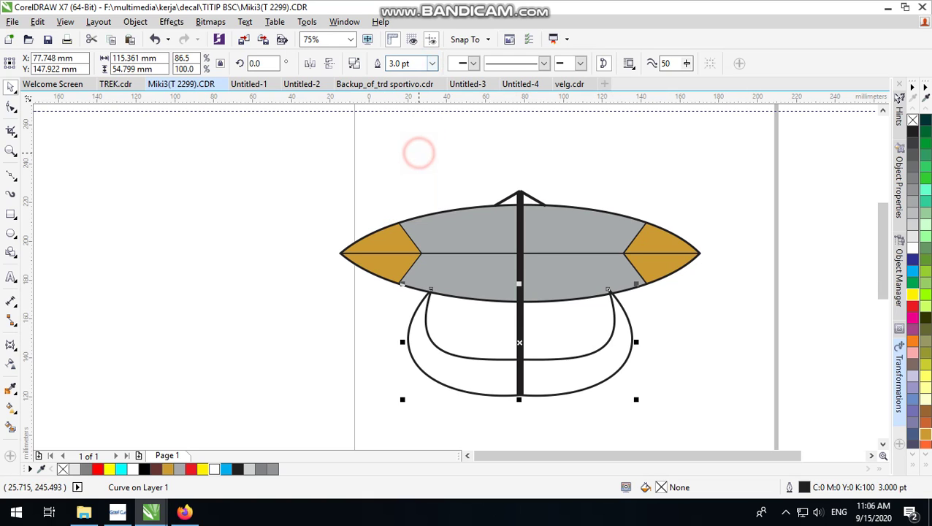
click(662, 177)
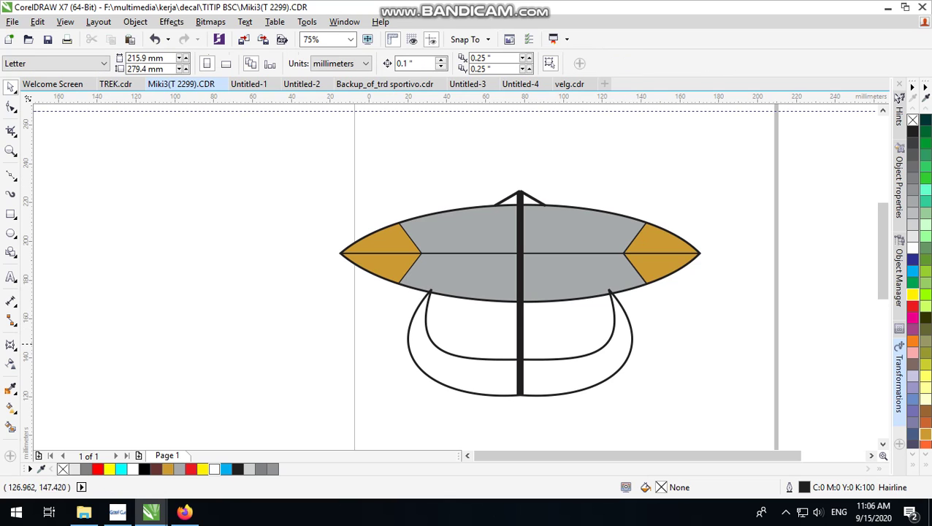
click(676, 207)
Draw a narrow open wedge about 82.6 × 53 mm, pointing down-left, with both line ends on the vertical bar
scroll(522, 314, down, 1)
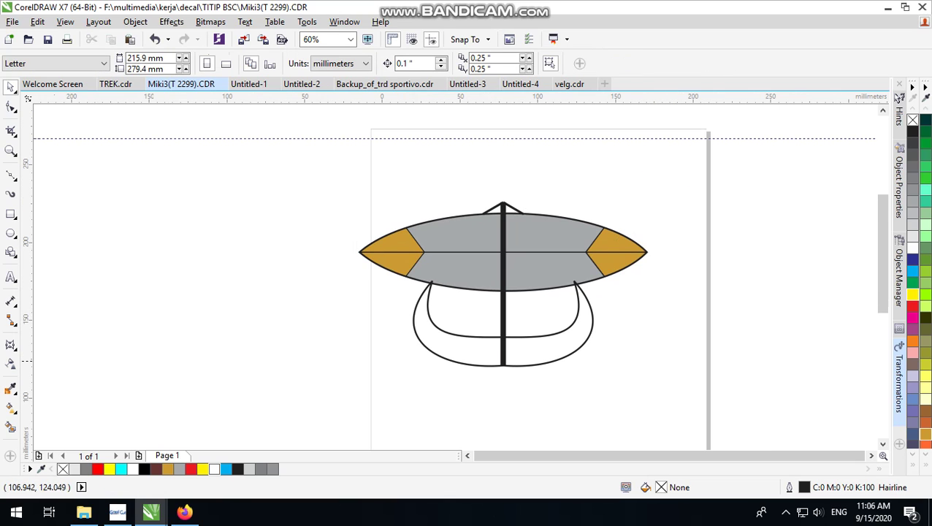
scroll(527, 358, up, 1)
click(11, 176)
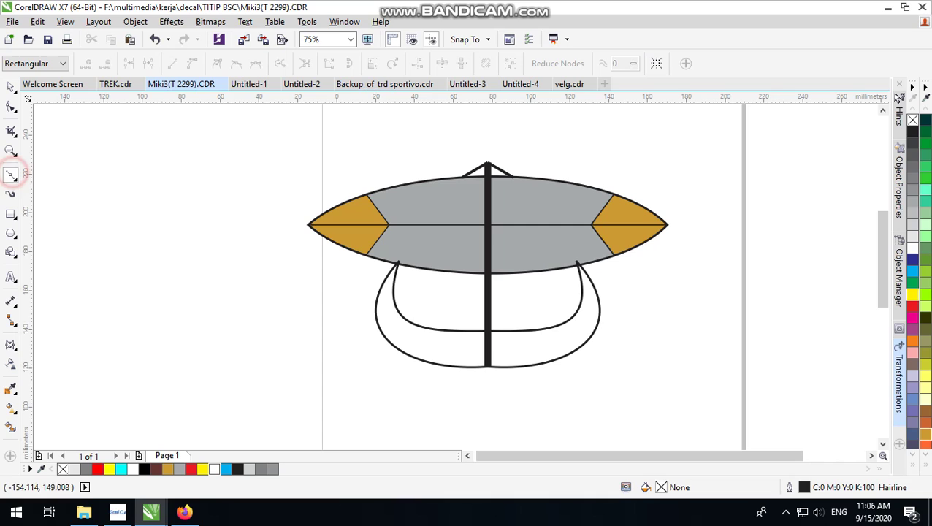
click(486, 275)
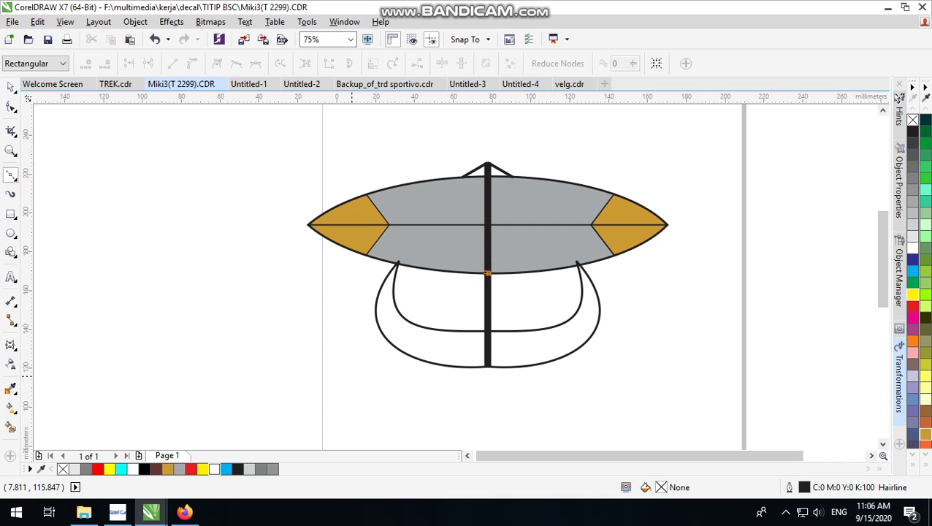
mouse_move(487, 273)
mouse_down()
mouse_move(326, 376)
mouse_move(487, 297)
mouse_up()
click(486, 271)
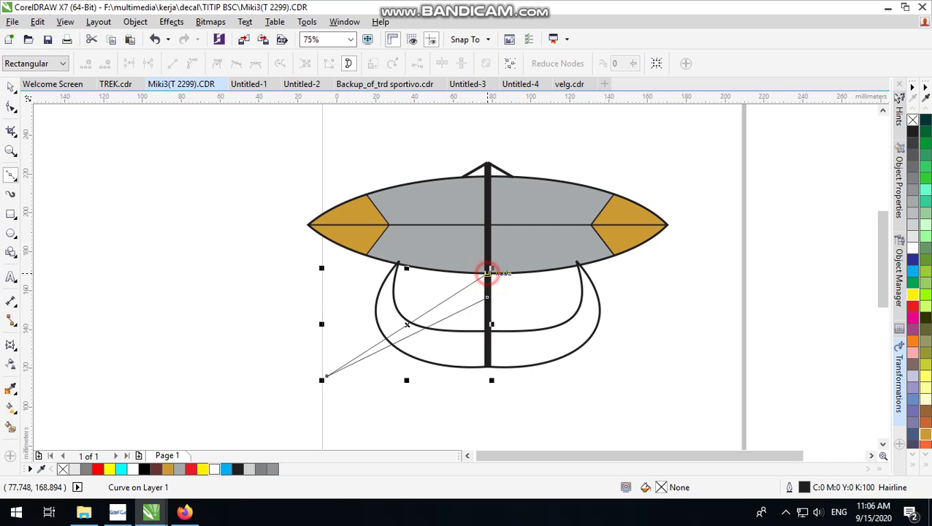
Set the wedge's outline width to 2.0 pt and mirror a copy of it to the bar's other side
click(10, 86)
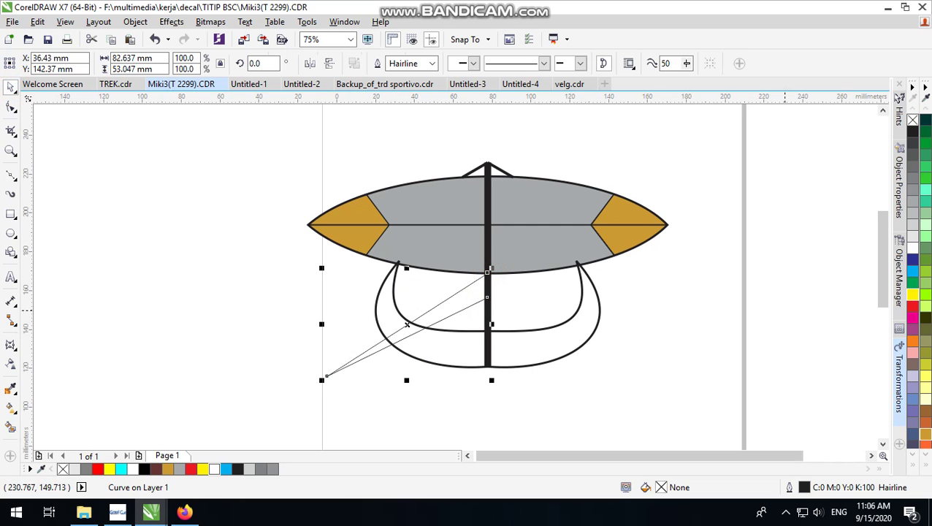
click(432, 61)
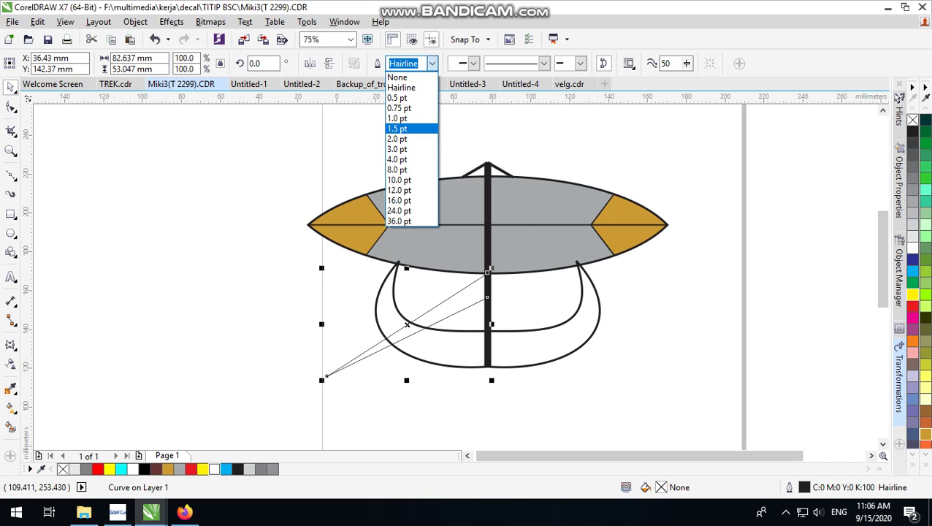
click(420, 144)
drag(322, 324, 648, 324)
right_click(648, 324)
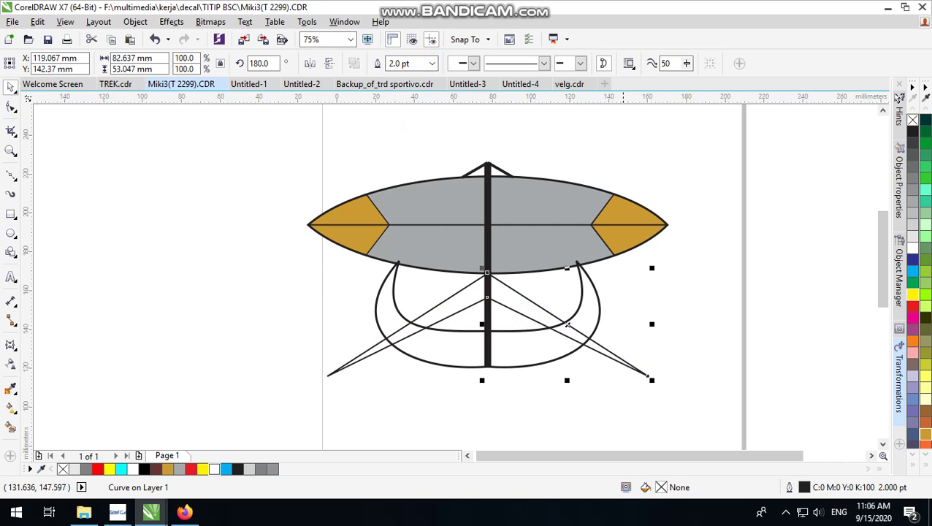
click(681, 276)
Fill the crescent below the grey shape with red
click(592, 295)
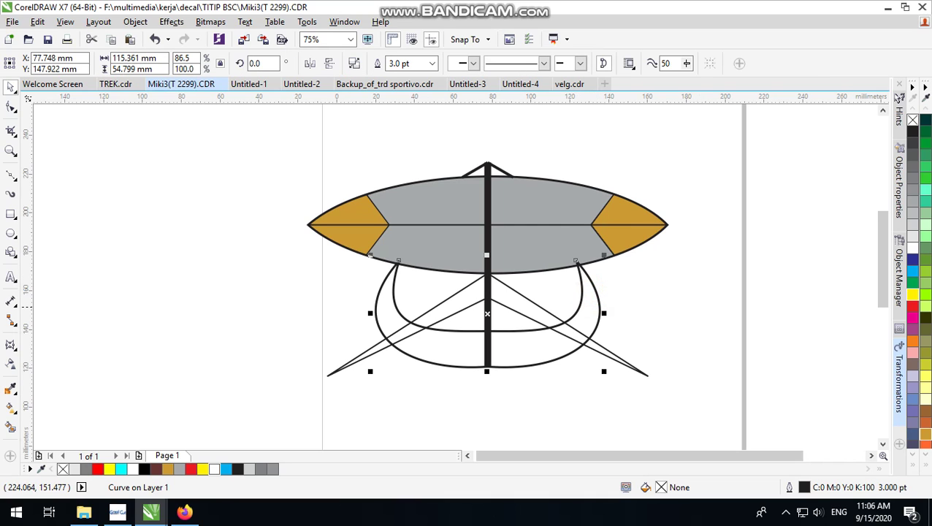
click(912, 305)
click(672, 276)
Bring the black vertical bar in front of the red crescent
click(525, 302)
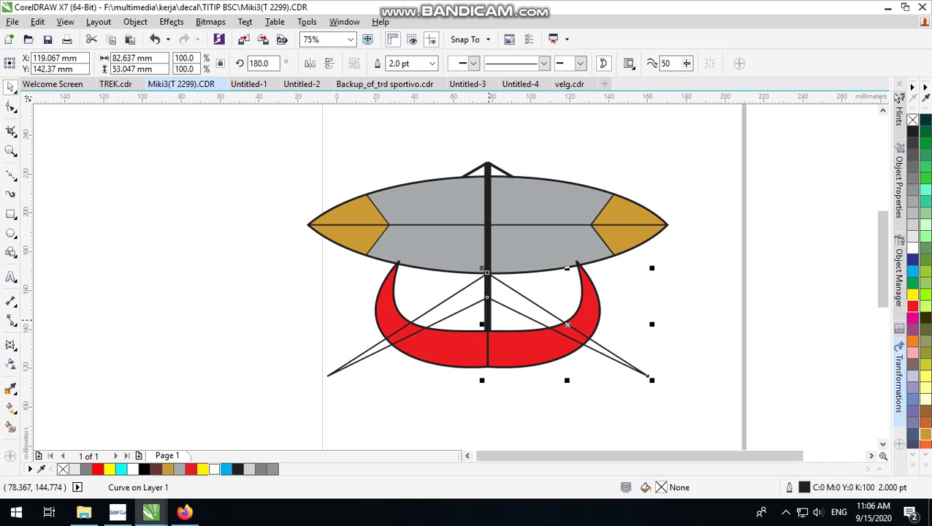
click(487, 212)
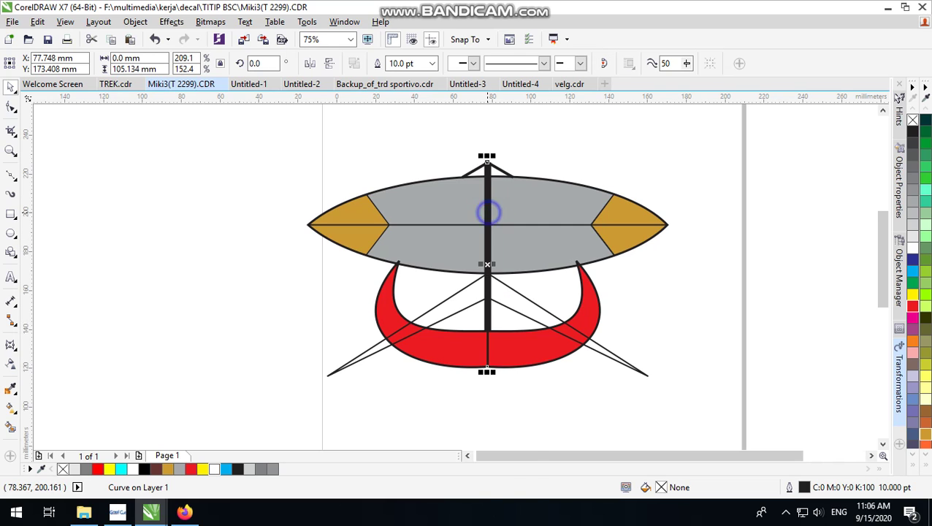
right_click(486, 211)
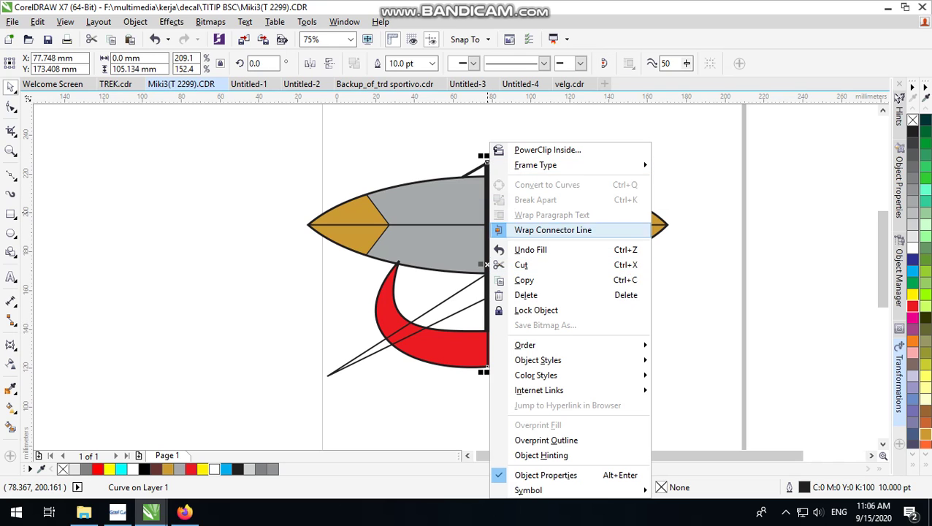
click(690, 122)
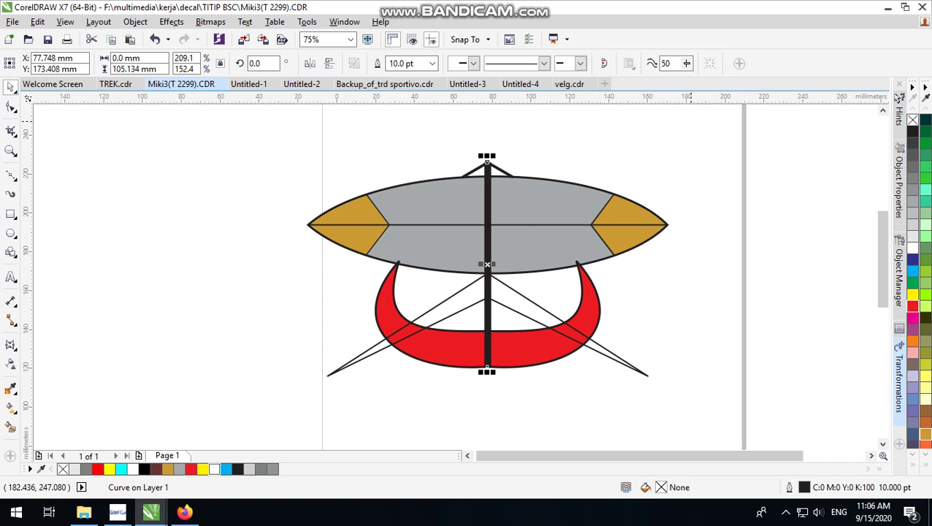
click(695, 323)
Fill both mirrored wedges beneath the grey shape with yellow
click(595, 349)
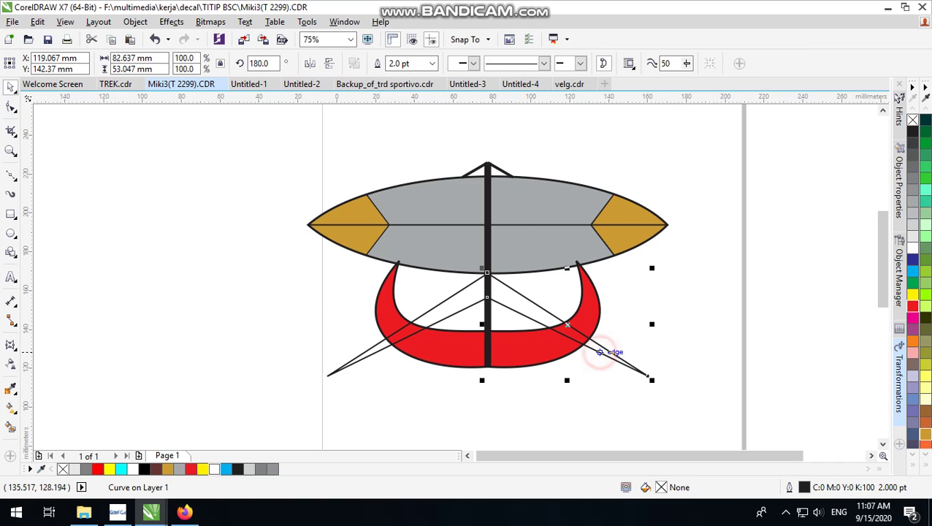
click(911, 295)
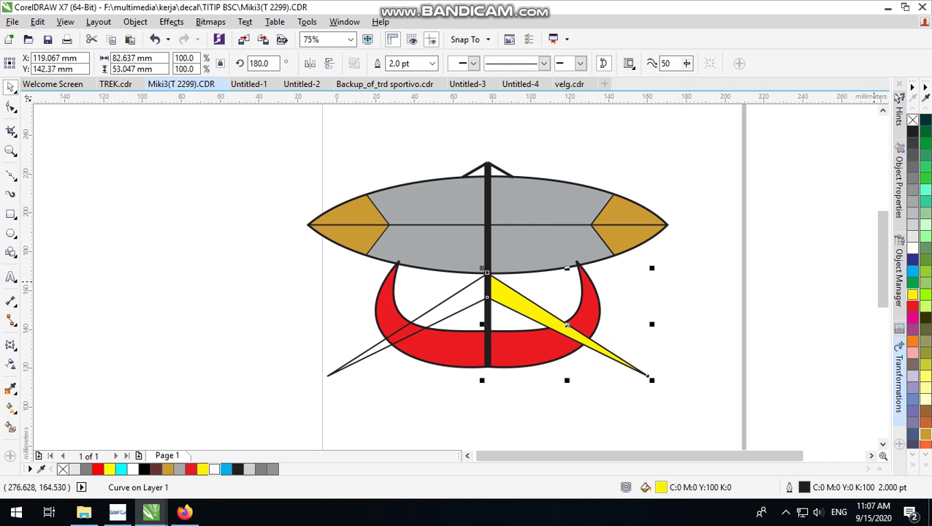
click(458, 306)
click(912, 295)
click(711, 276)
Lower the red crescent's upper edge so its height is about 52.9 mm, keeping its bottom edge in place
scroll(573, 252, down, 2)
scroll(589, 246, up, 1)
click(676, 292)
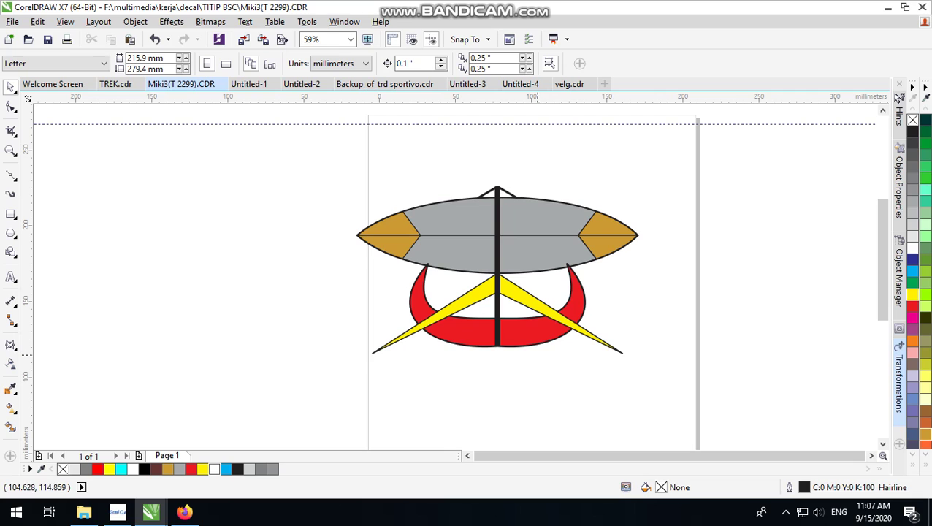
click(576, 290)
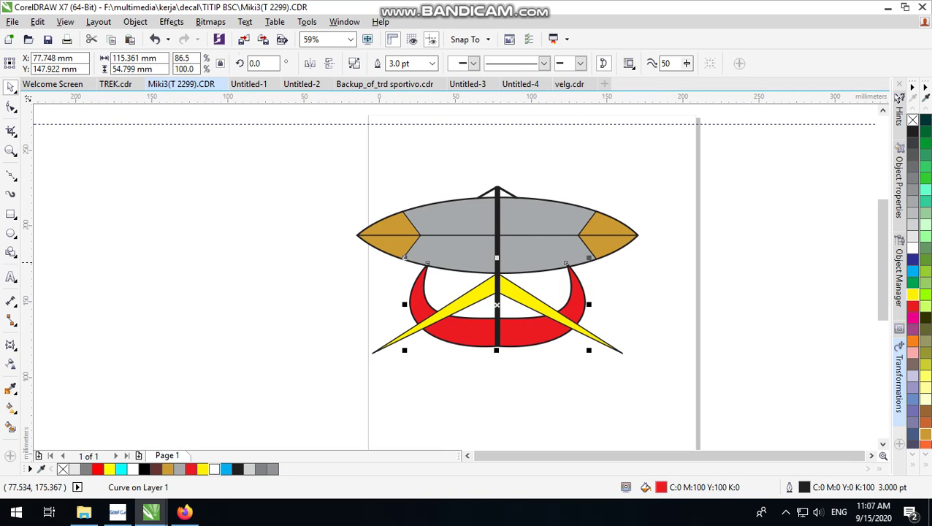
drag(497, 259, 497, 267)
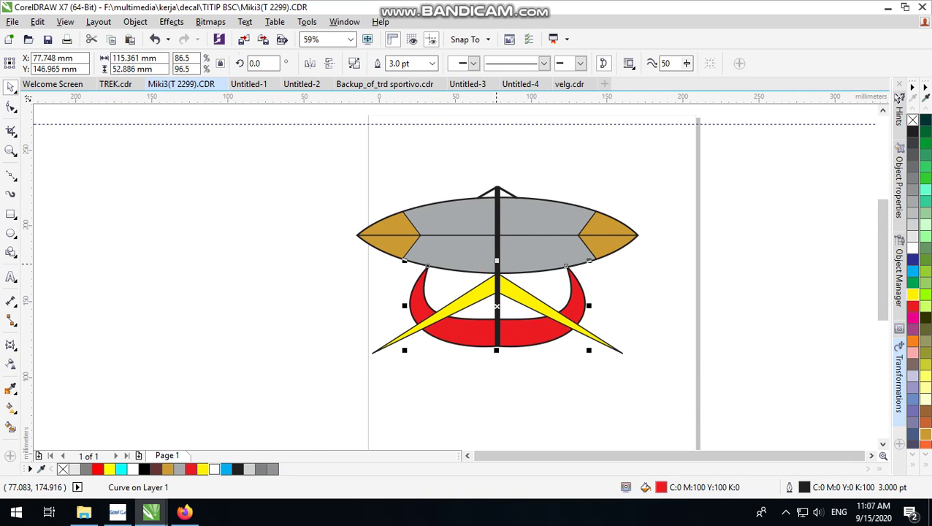
scroll(496, 266, up, 2)
scroll(652, 309, down, 3)
click(628, 264)
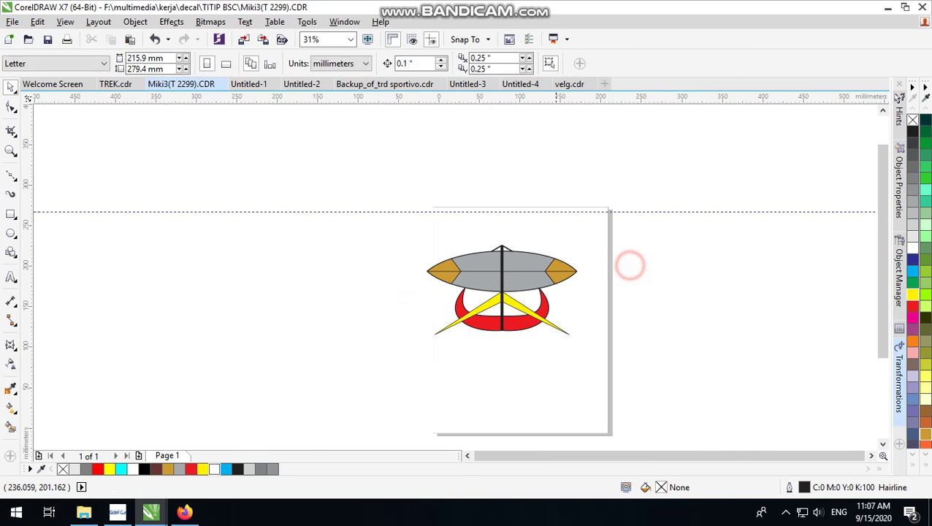
Start an artistic text object with the letter D beneath the illustration, just below the left wedge's tip
scroll(531, 324, up, 2)
click(11, 276)
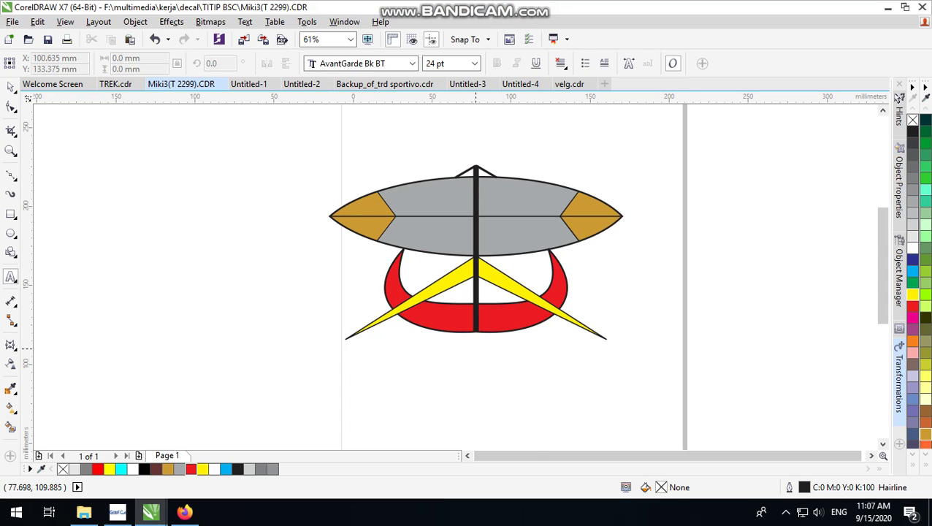
scroll(476, 347, up, 4)
scroll(470, 345, down, 2)
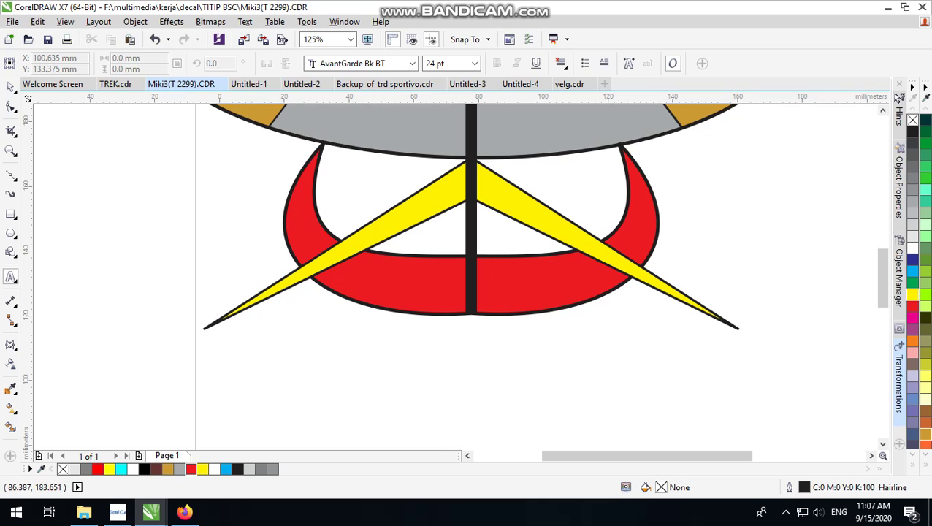
scroll(261, 325, down, 2)
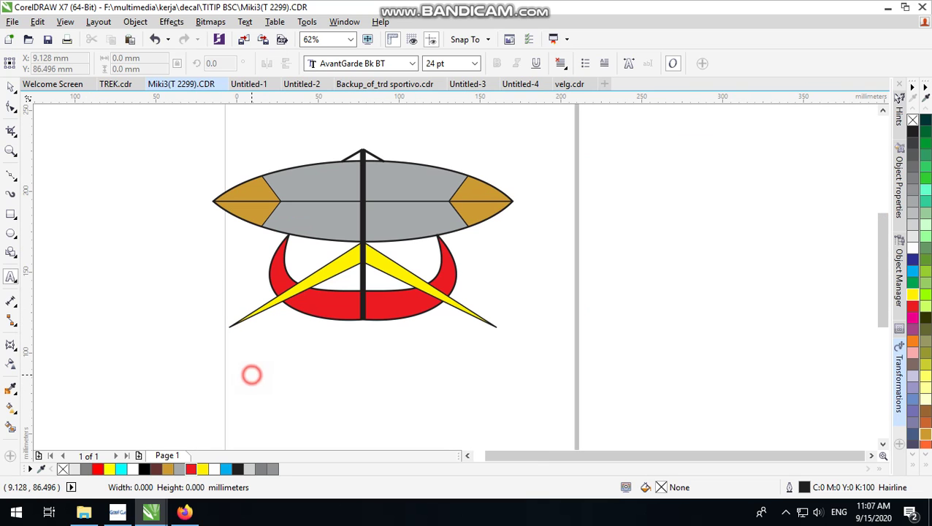
click(249, 374)
scroll(248, 372, up, 1)
scroll(238, 383, down, 1)
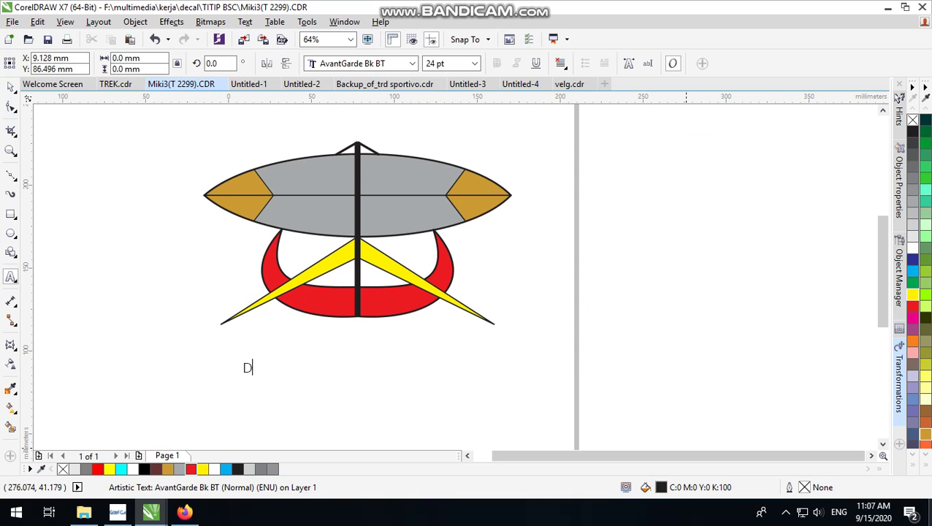
Set the font size for the text to 36 pt
click(472, 64)
text(48)
key(Down)
key(Up)
key(Up)
key(Up)
key(Up)
key(Up)
key(Down)
key(Down)
key(Down)
key(Down)
key(Up)
key(Return)
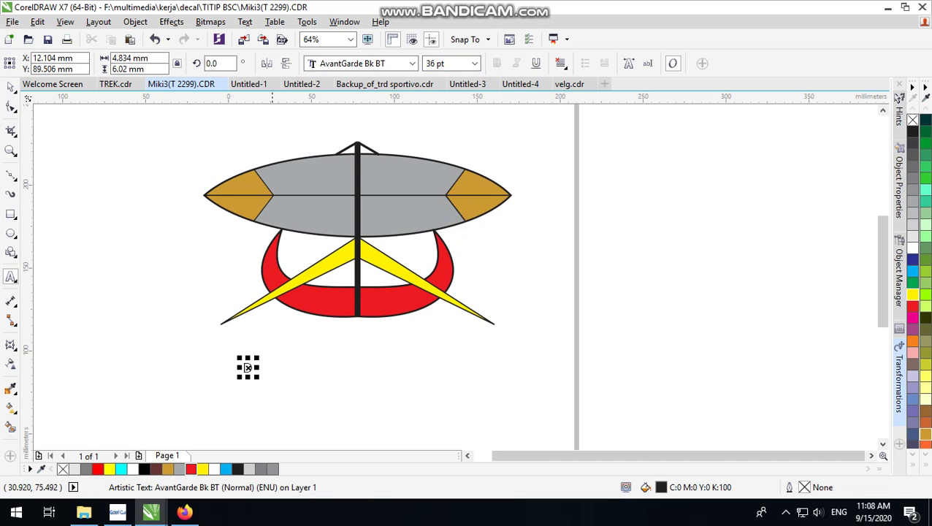
Add a 36 pt D to the text and delete the smaller 24 pt D before it
scroll(249, 365, up, 1)
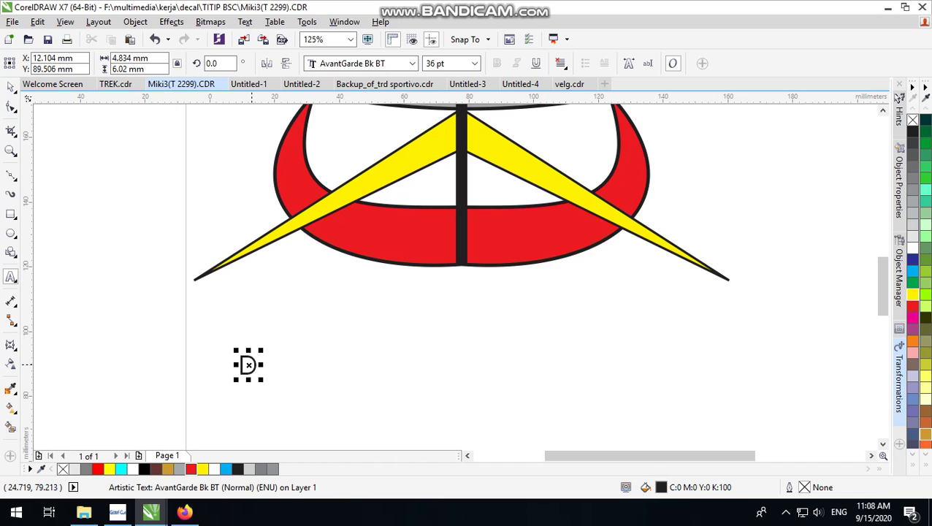
text(D)
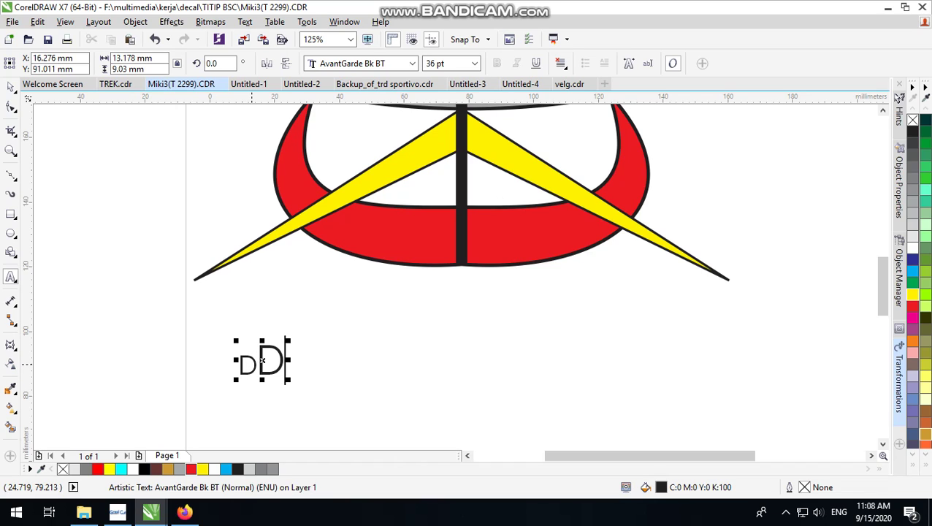
drag(259, 367, 229, 376)
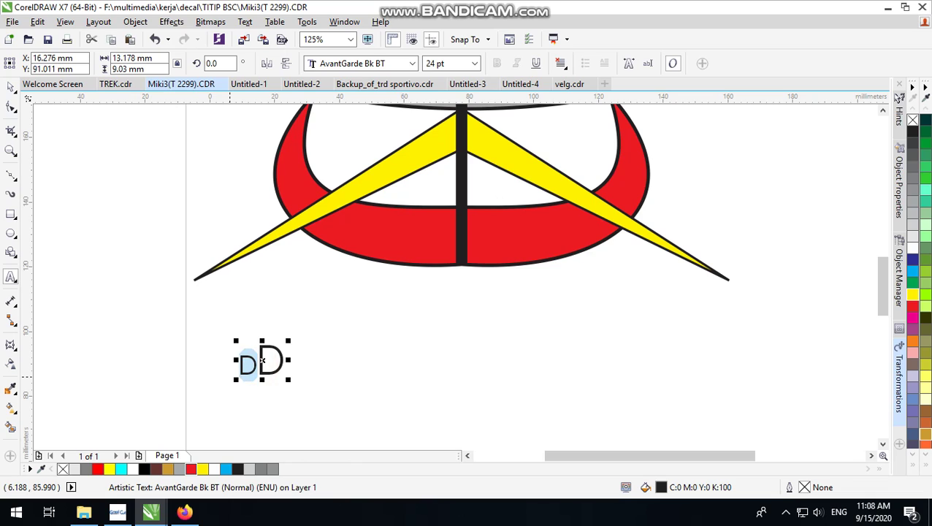
key(BackSpace)
Continue the text after the D so that the first line reads "DALAM GAMBAR INI"
click(265, 358)
click(265, 357)
scroll(341, 403, down, 1)
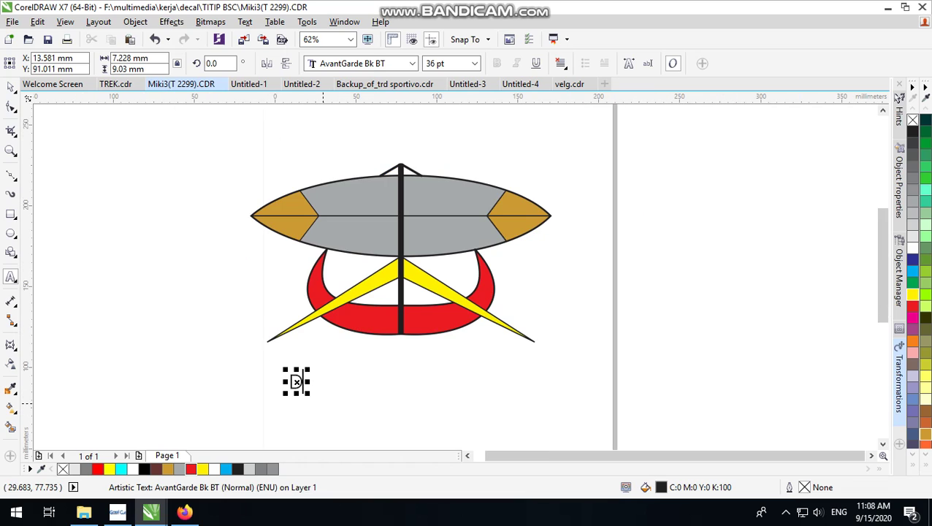
text(ALAM )
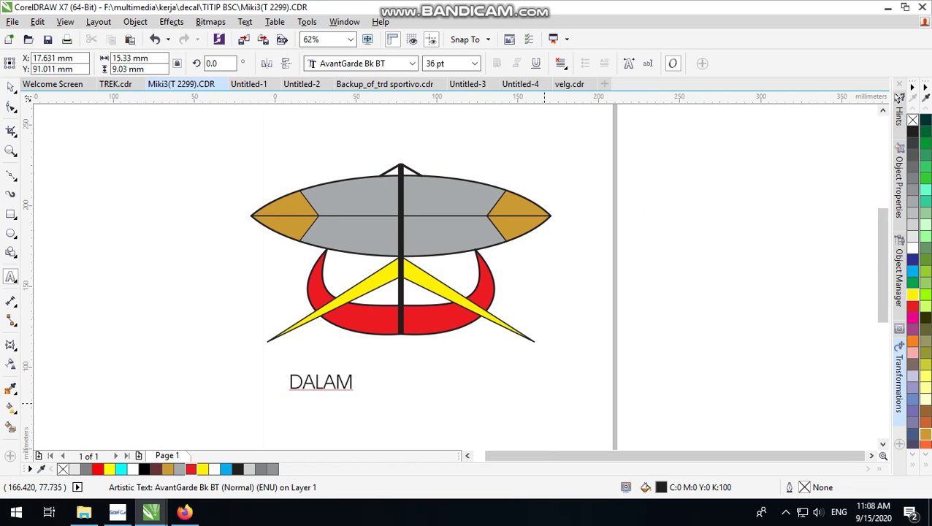
text(GAMBAR )
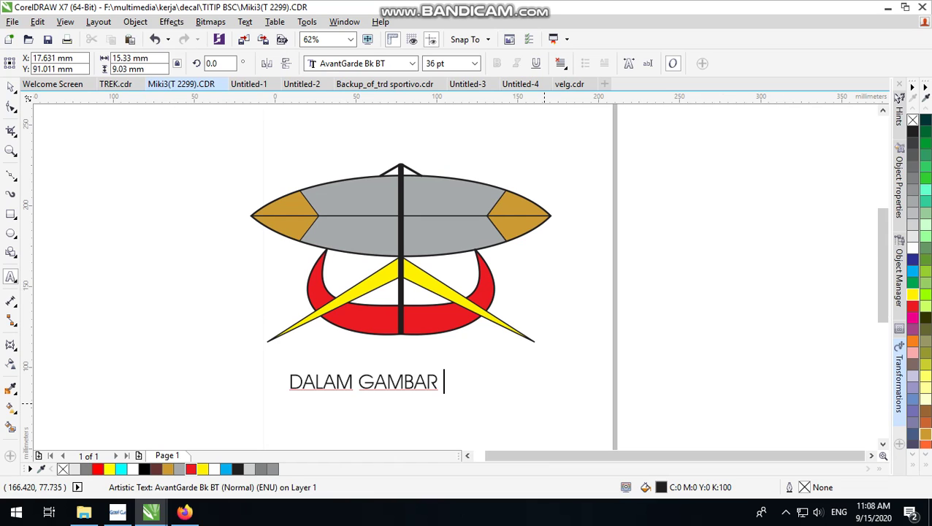
text(INI)
Add a second text line reading "DINAMAKAN LAYANGAN SOWANGAN"
key(Return)
text(DINAMAKAN)
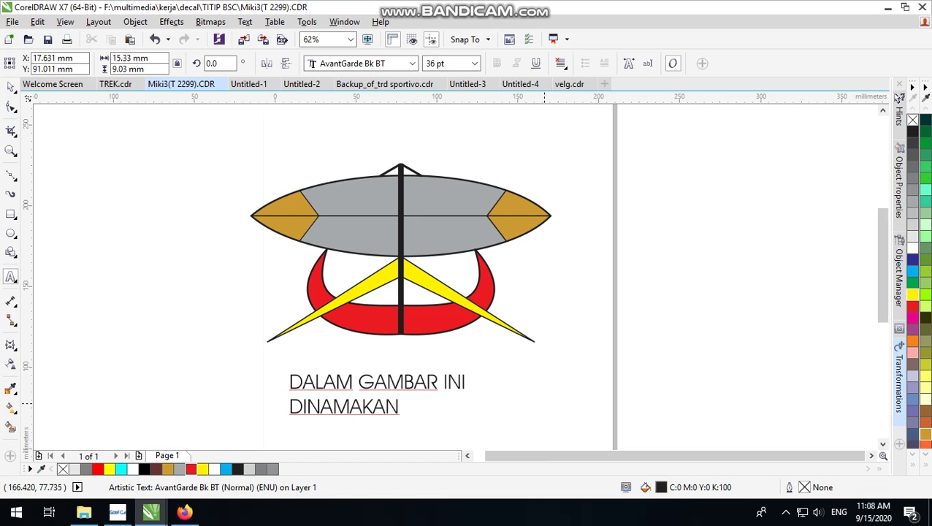
text( LA)
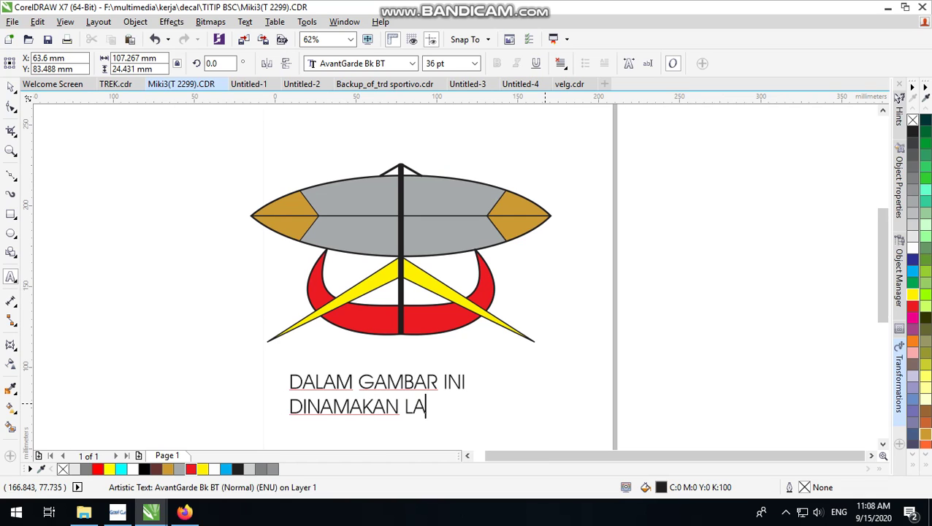
text(YANGAN )
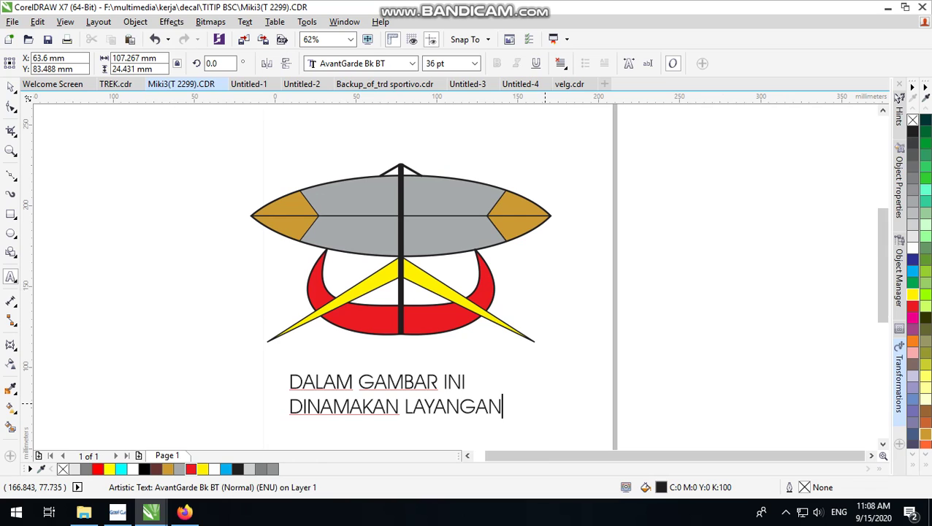
text(SOWAN)
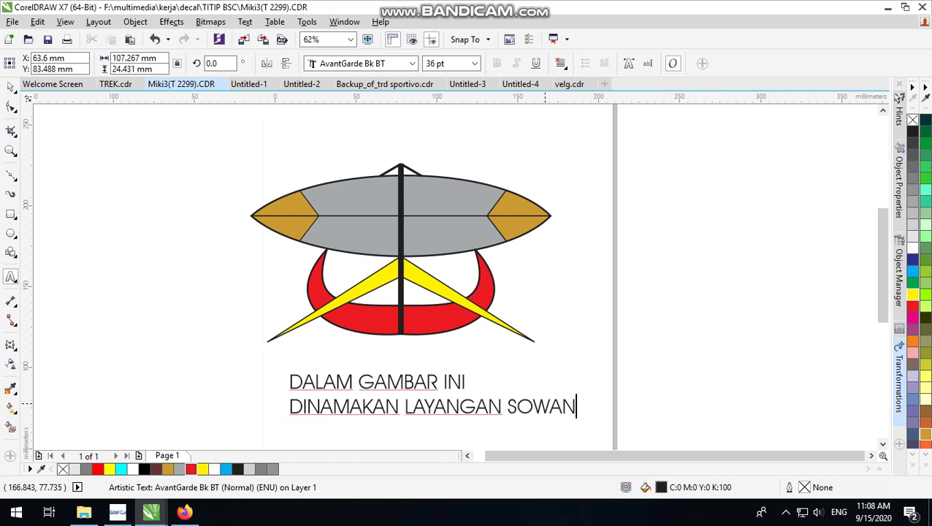
text(GAN)
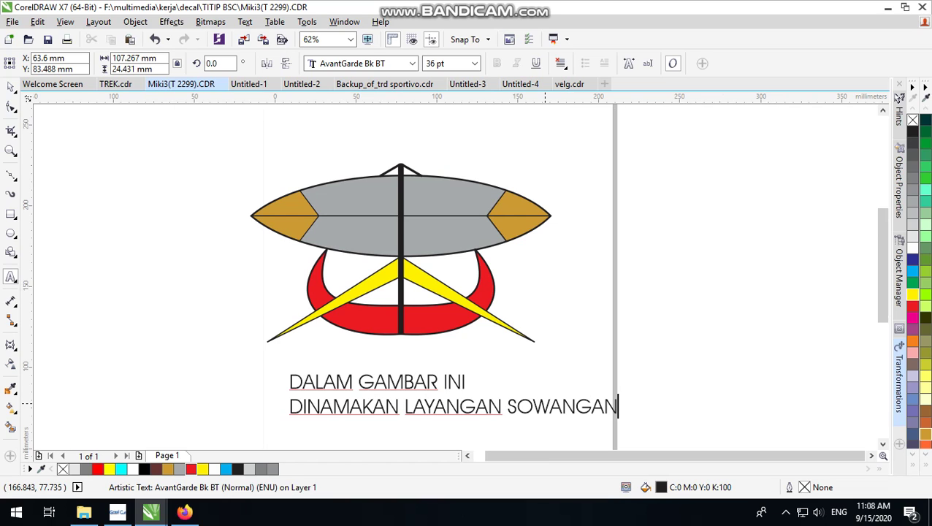
Add a third text line reading "BENTUK SUPITAN,,MODEL INI DULU JUGA SEMPAT POPULER"
key(Return)
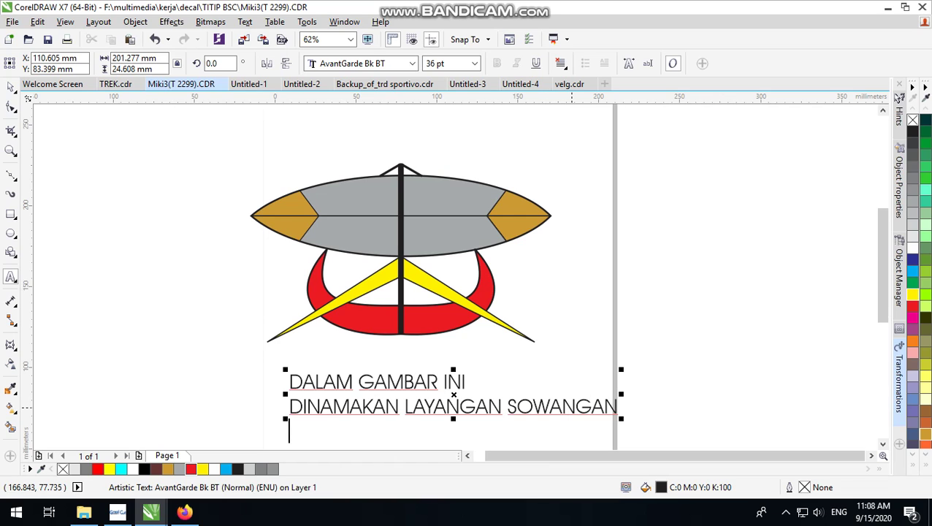
text(BENTUK )
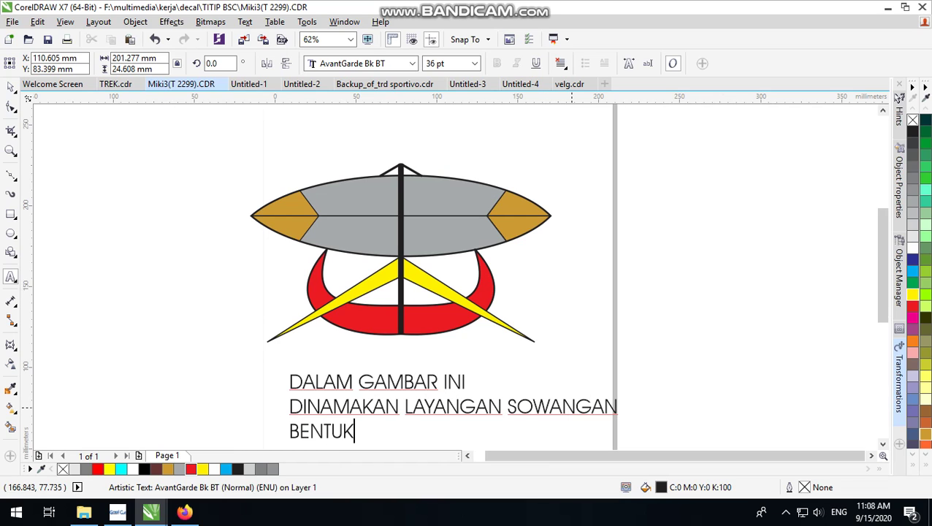
text(SUPI)
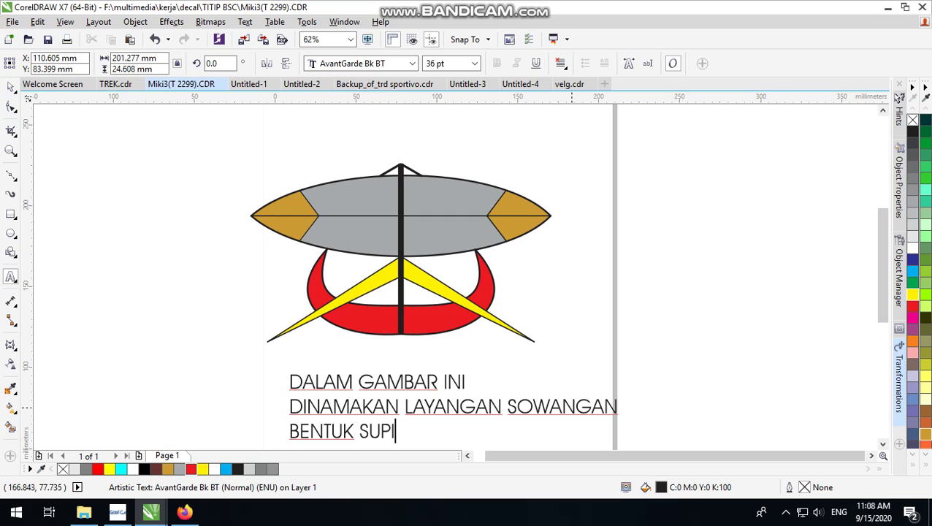
text(TAN,,MODEL INI DULU JUGA SEMPAT)
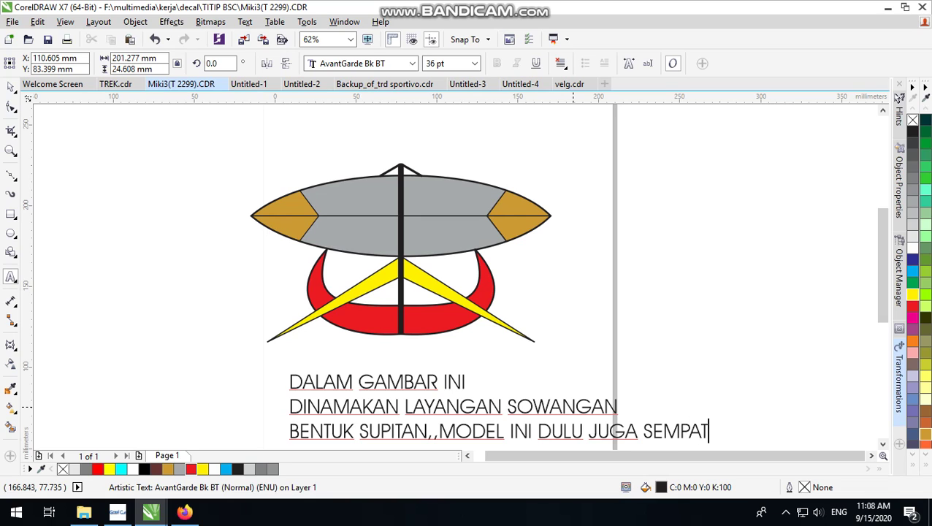
text( POP)
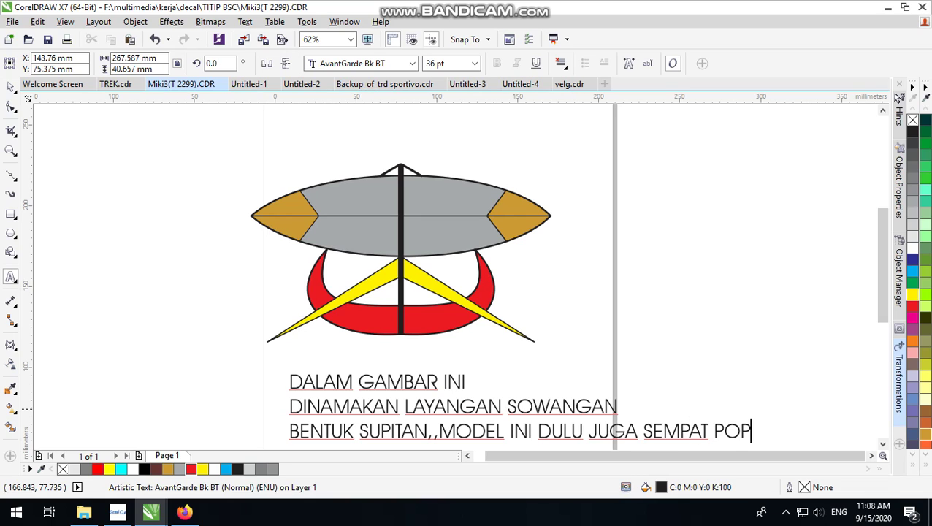
text(ULER)
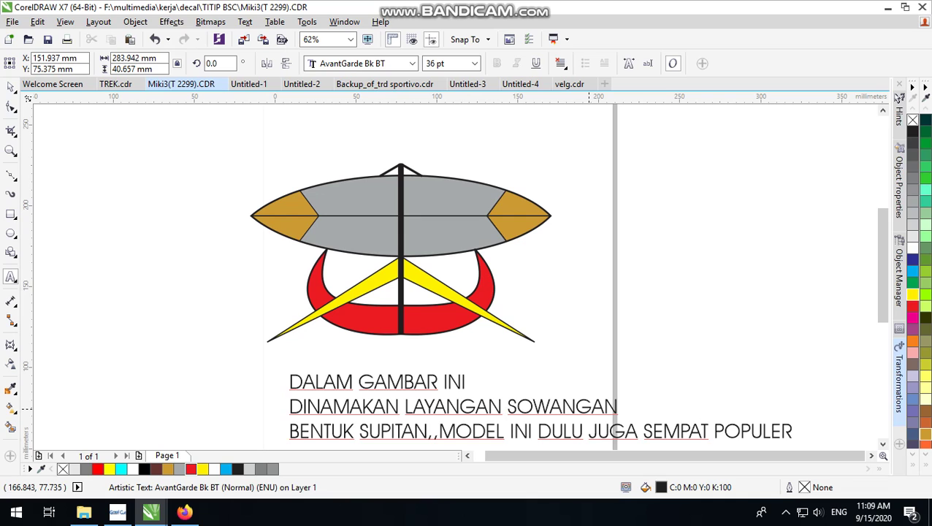
Add a fourth text line reading "DIDESA SAYA..." to the caption and finish editing it with nothing selected
key(Return)
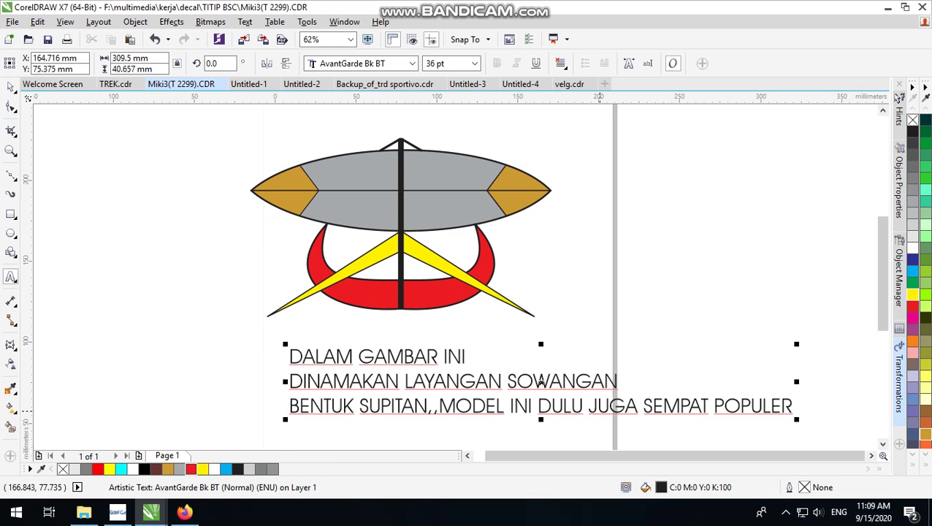
text(DIDE)
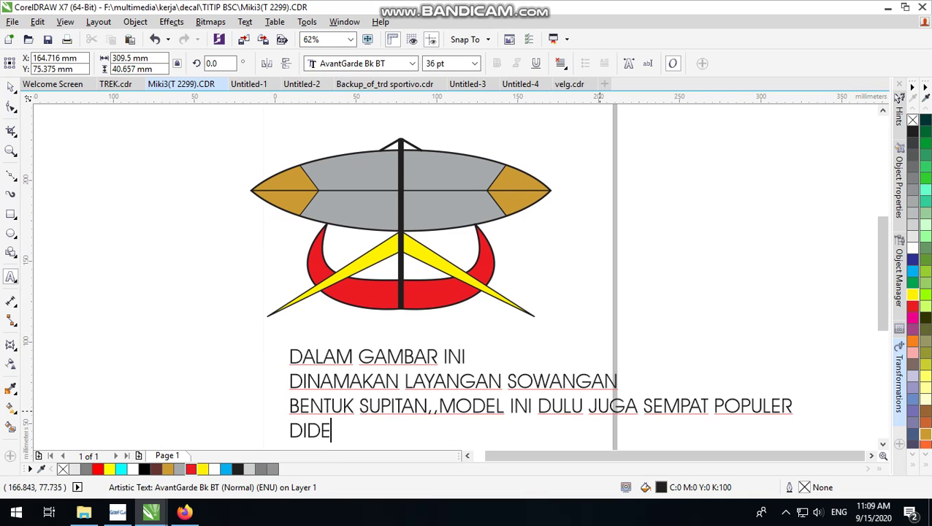
text(SAS)
key(BackSpace)
text(SAY)
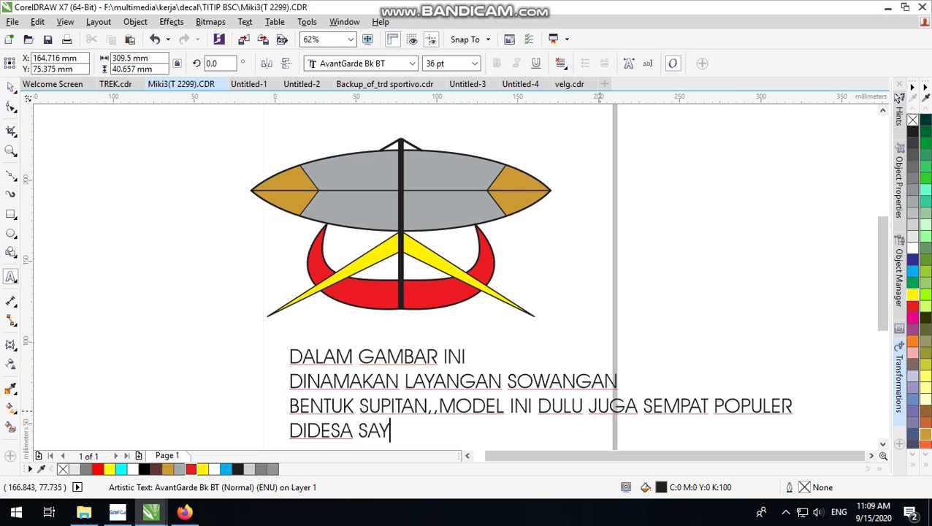
text(A...)
click(6, 88)
mouse_move(569, 9)
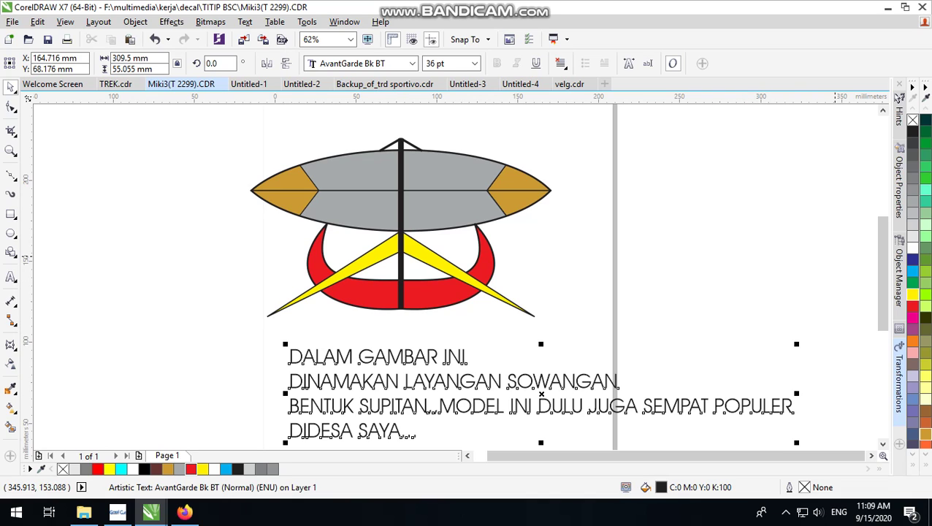
click(589, 206)
click(491, 295)
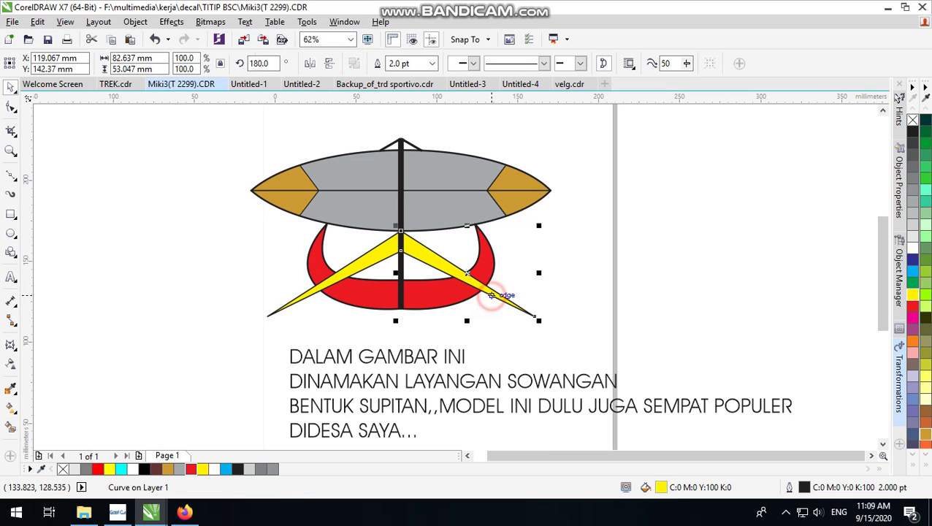
click(603, 248)
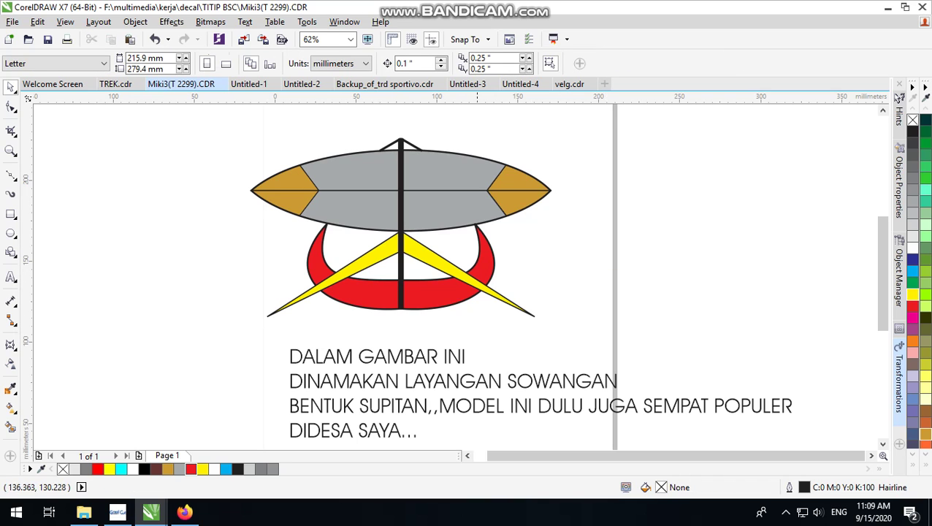
Start a separate artistic text below the caption, inside the page, reading "PADA"
scroll(491, 343, down, 1)
scroll(488, 336, up, 1)
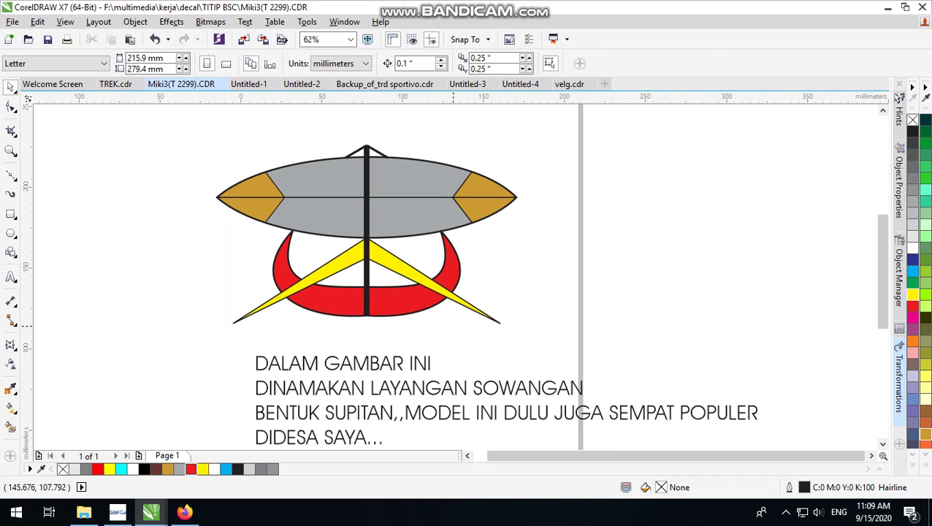
scroll(490, 338, down, 1)
scroll(219, 350, up, 1)
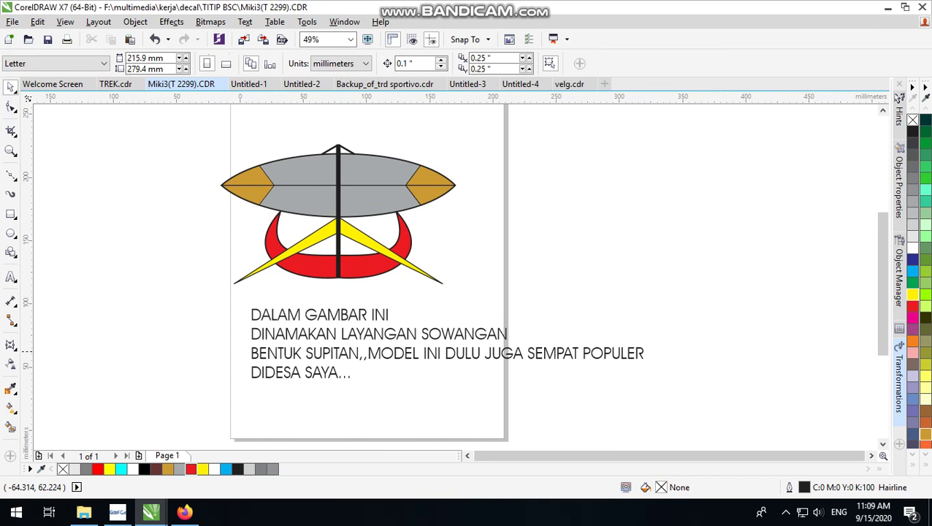
click(11, 277)
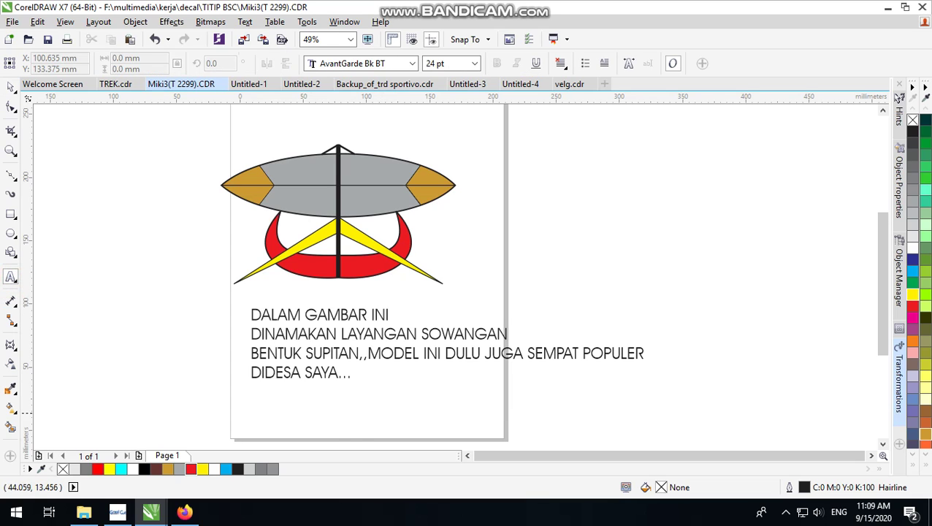
click(272, 404)
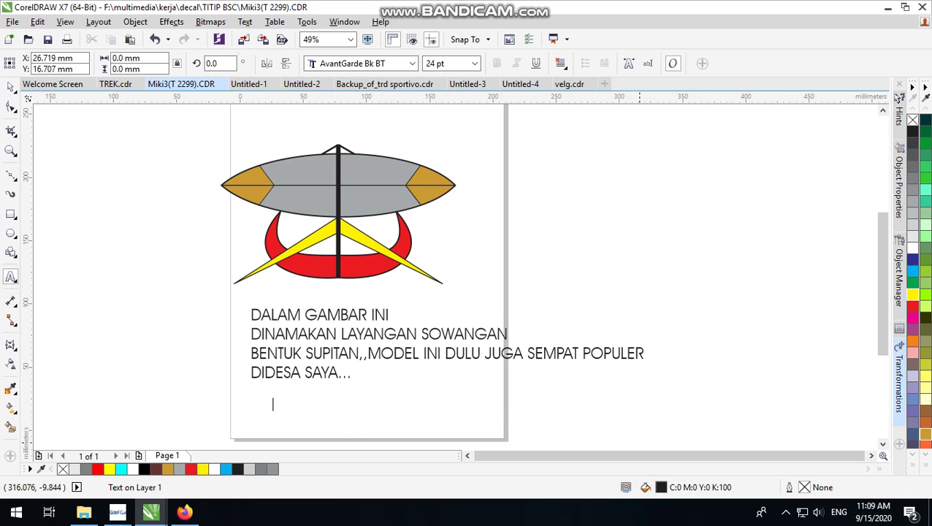
text(PAD)
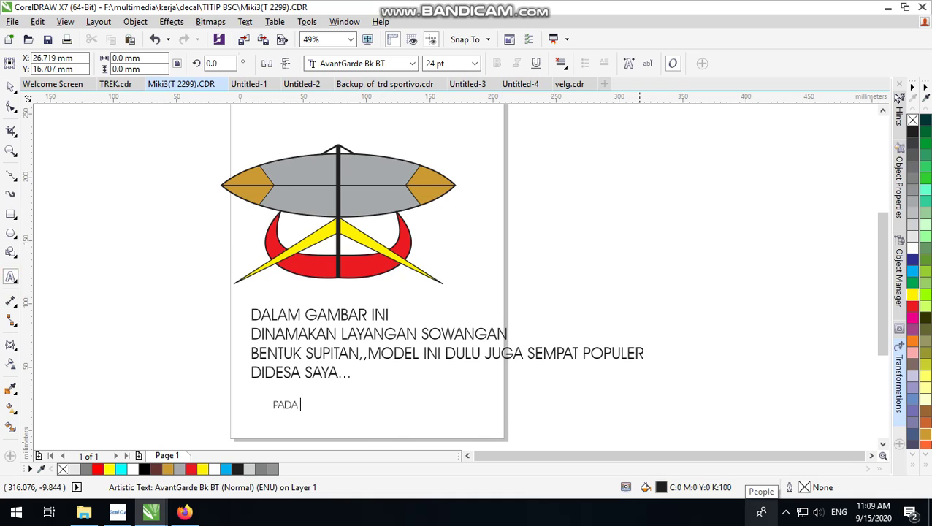
text(A)
key(Escape)
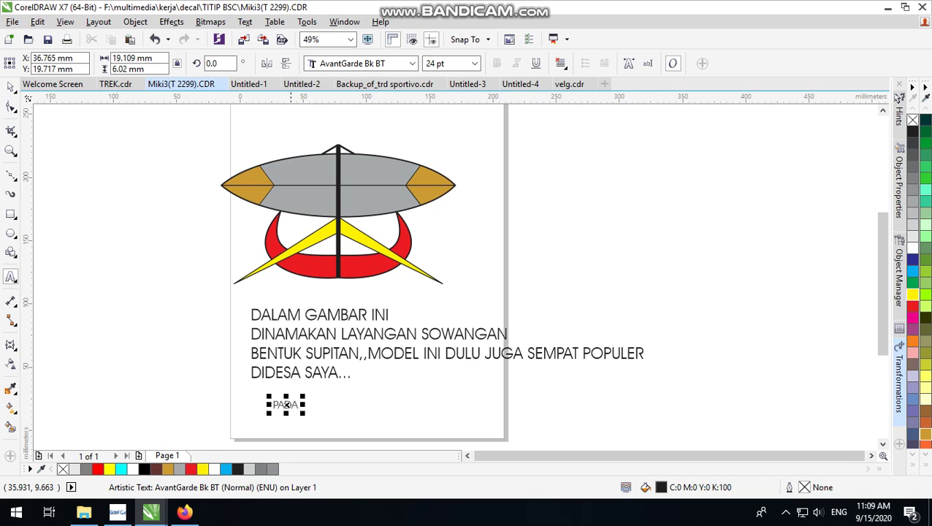
Set the word "PADA" to 36 pt and place the text cursor at its end
double_click(297, 403)
click(436, 64)
click(474, 63)
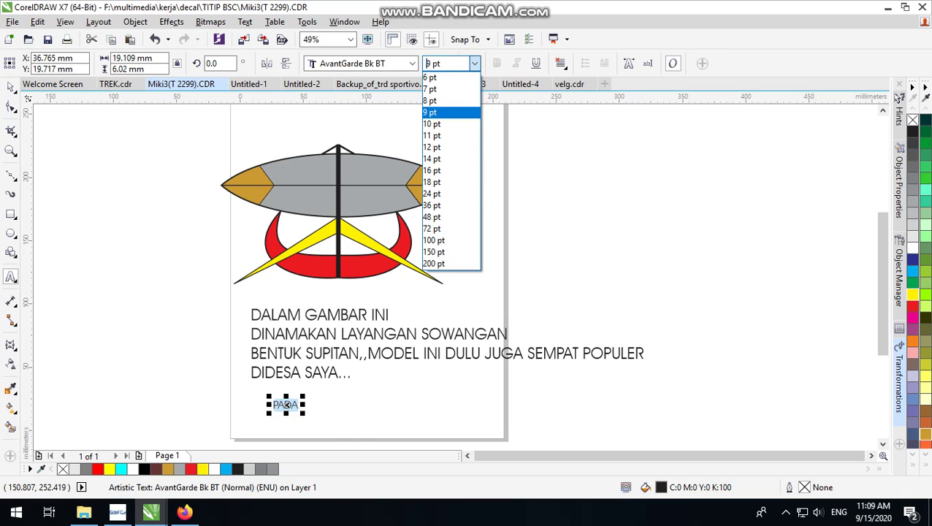
click(447, 205)
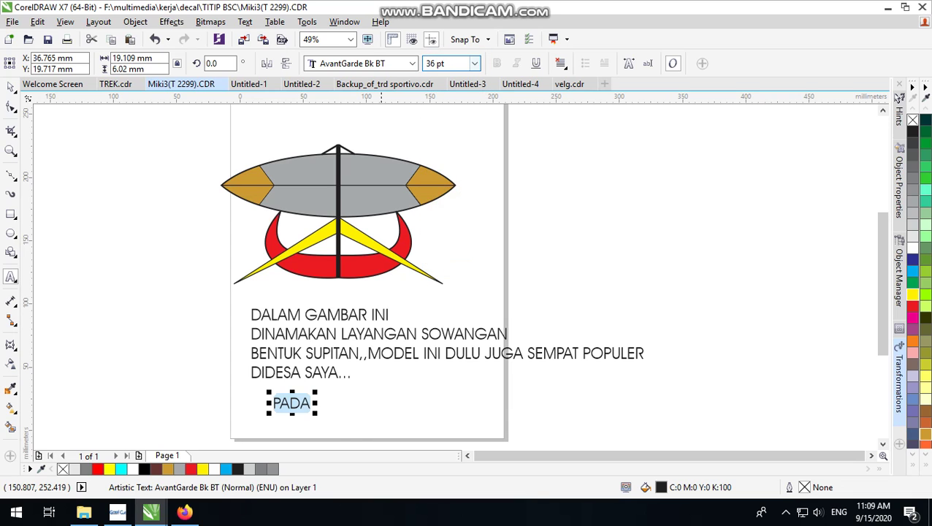
click(309, 410)
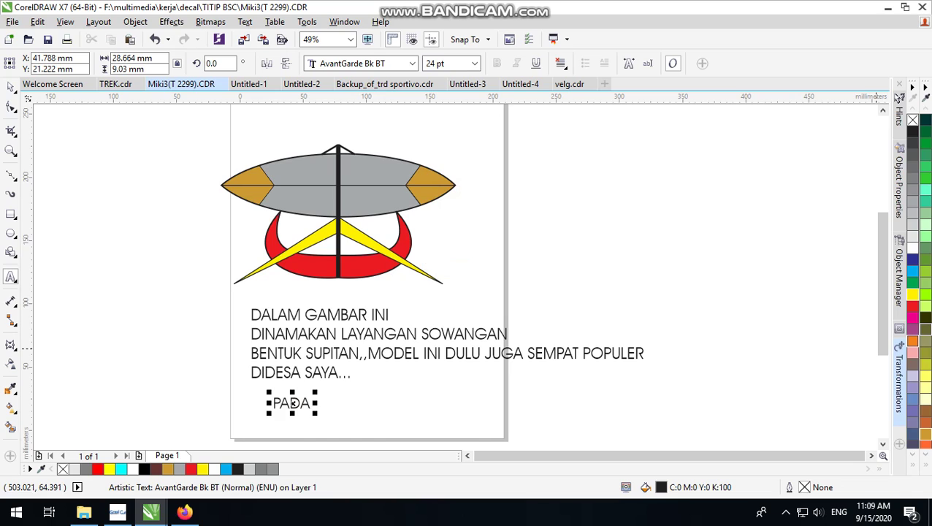
text(TAHUN)
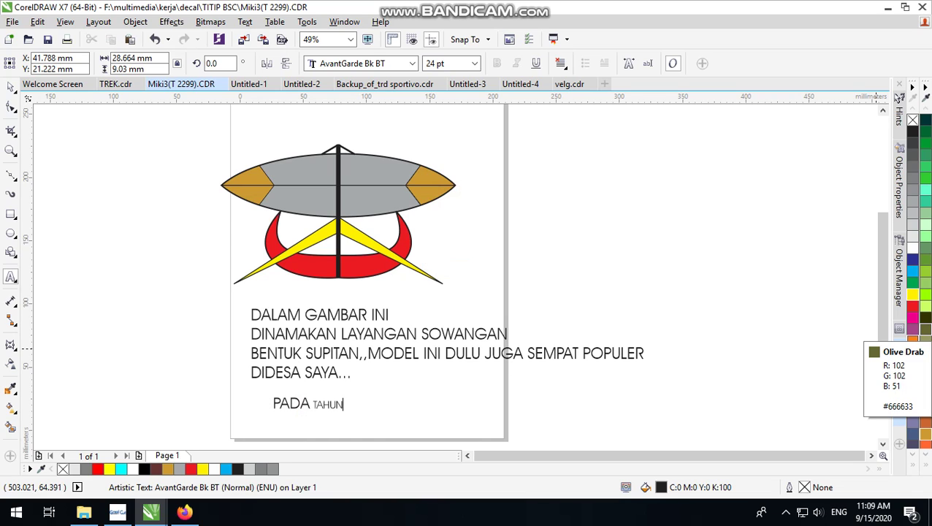
key(BackSpace)
key(BackSpace)
key(BackSpace)
key(BackSpace)
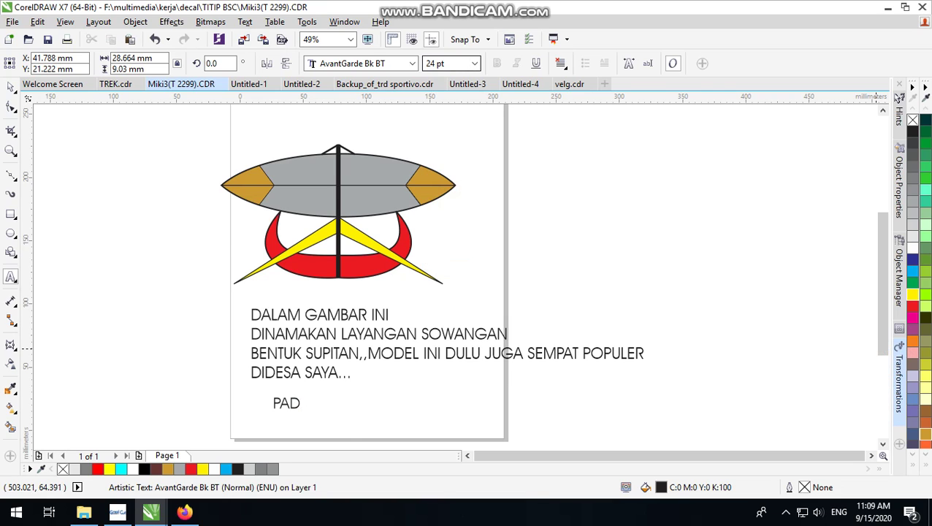
Set the font size at the cursor to 36 pt and complete the line as "PADA TAHUN DIBAWAH 2000AN"
click(473, 63)
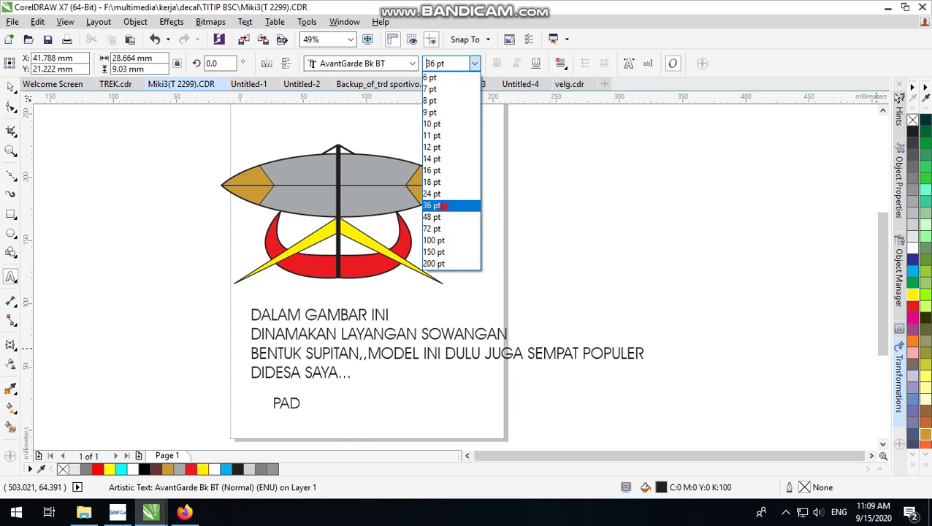
click(445, 205)
text(A )
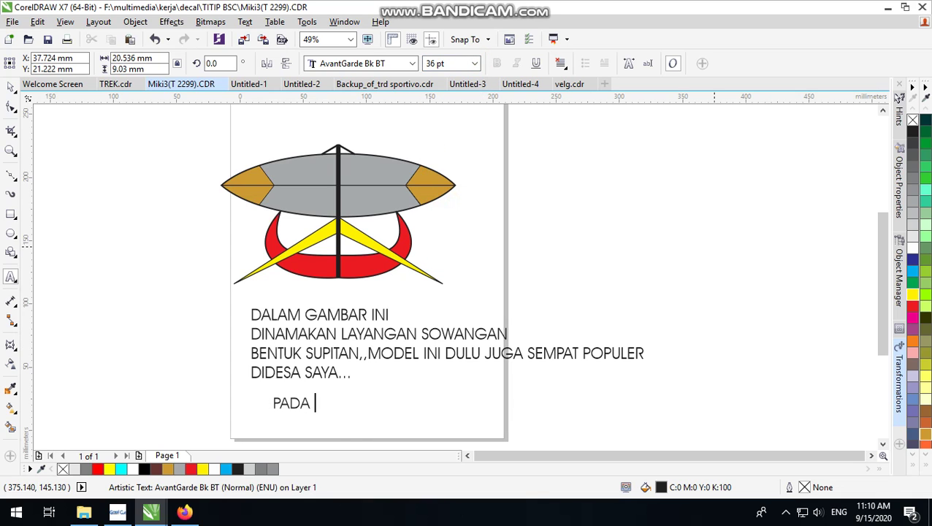
text(TAHUN )
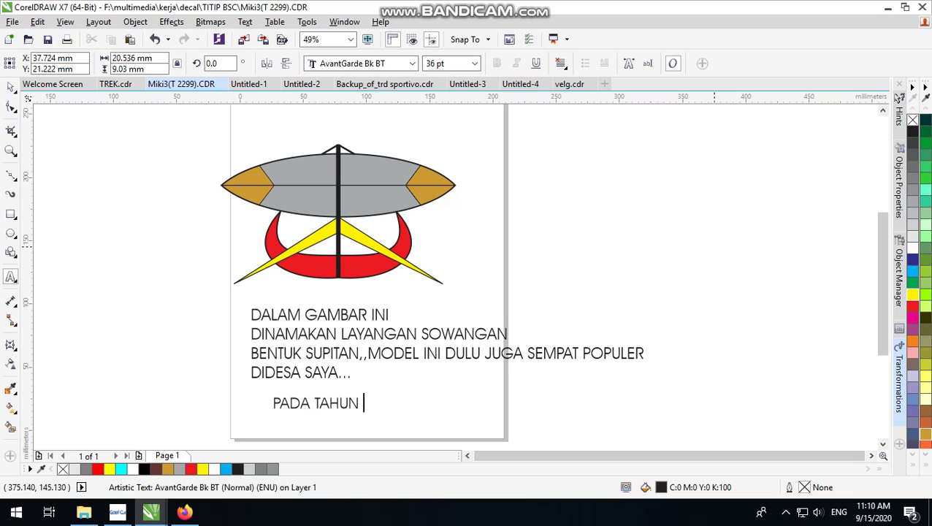
text(DIBAWAH 2000)
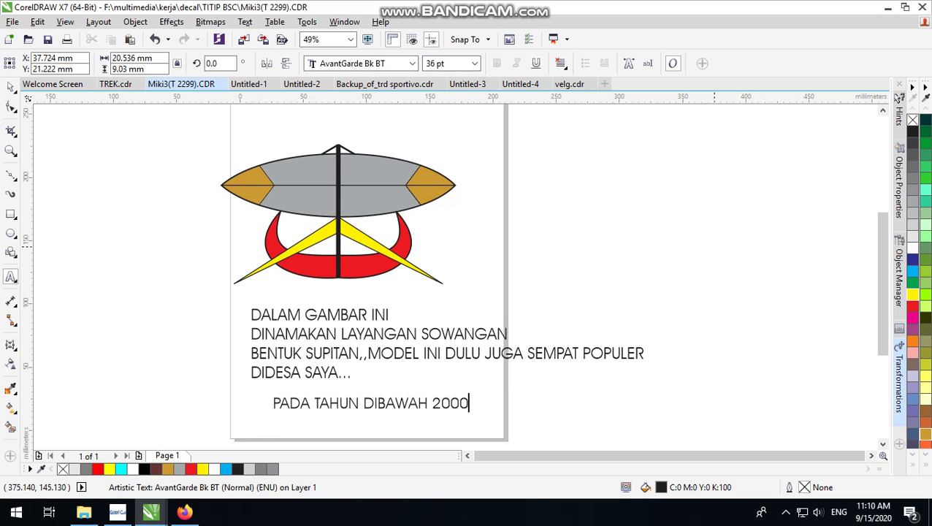
text(AN)
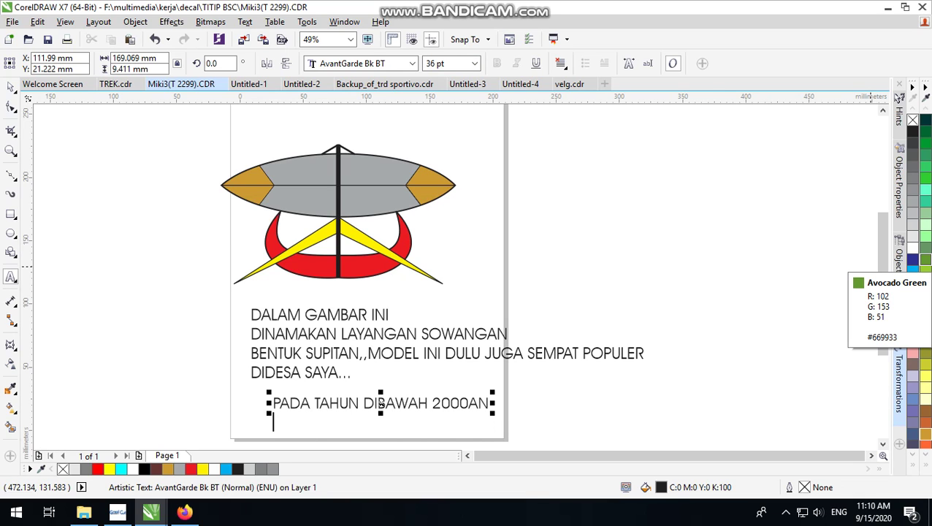
Add a second line reading "BENTUK AGAK LONJONG" to the lower text and finish editing it
key(Return)
text(BENTU)
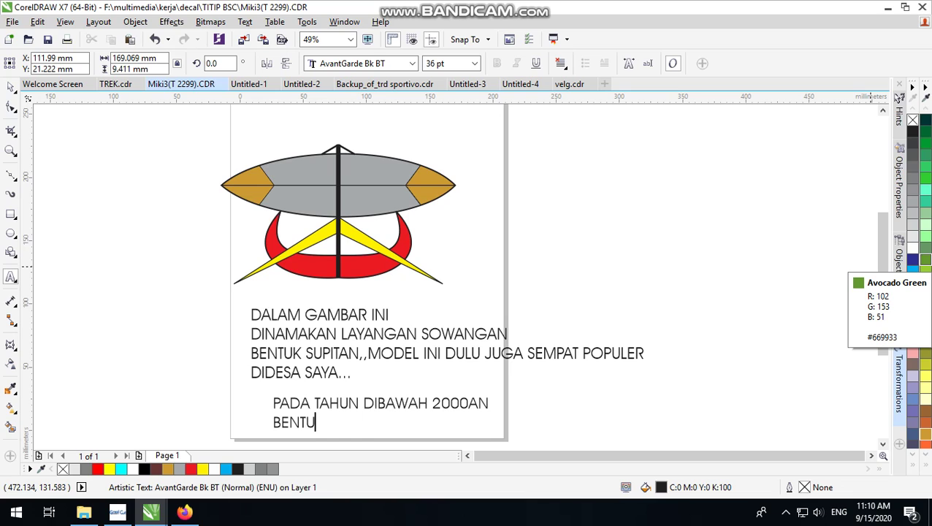
text(K AGAK LONJONG)
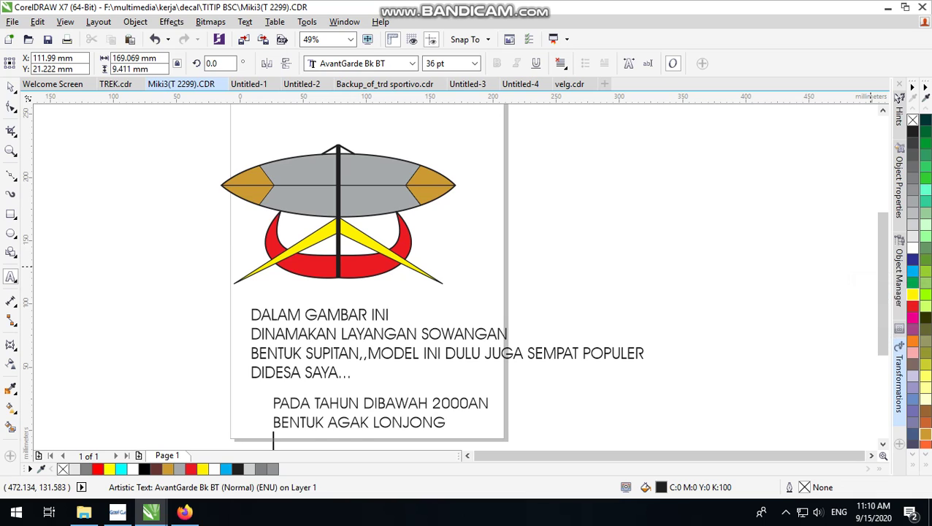
click(11, 87)
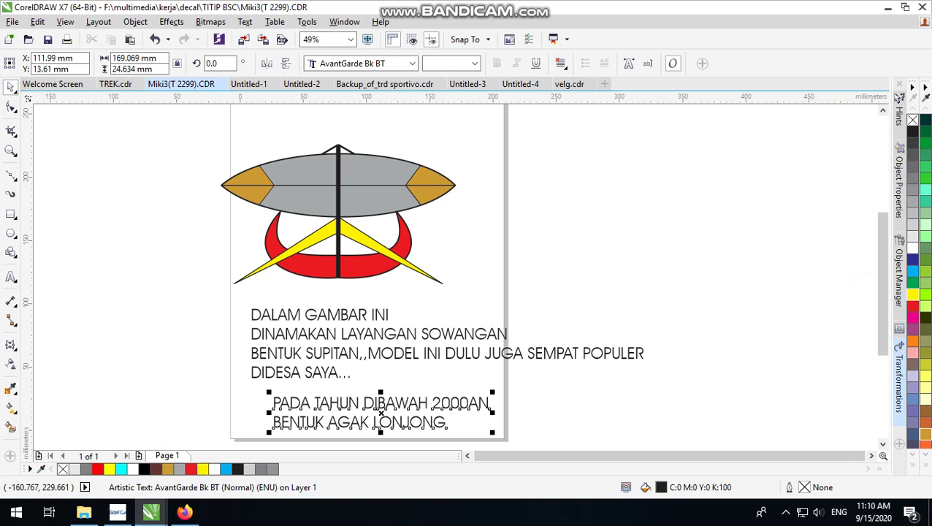